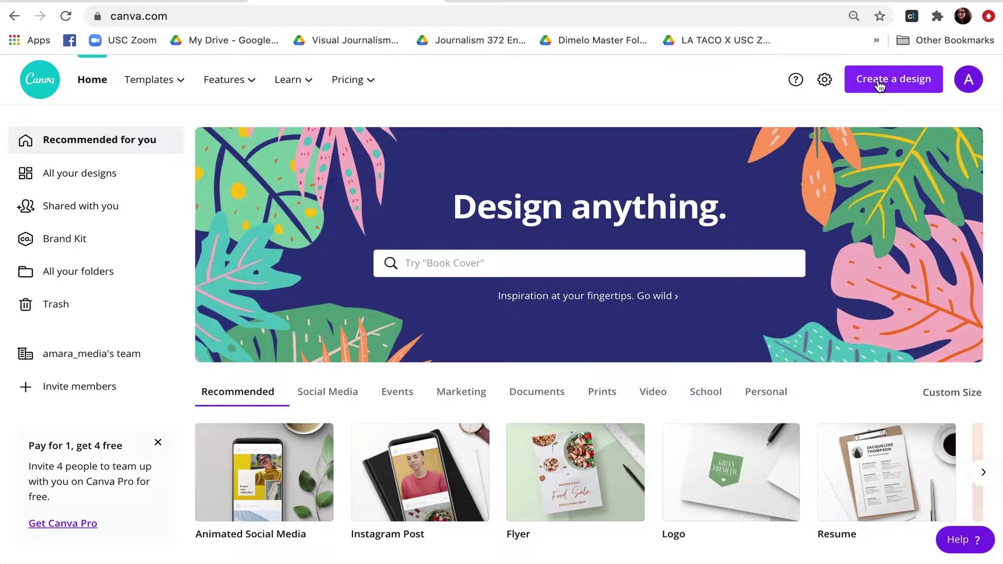
Step: Start a blank Your Story design and preview the Yellow and Black Quotes Instagram Story template
{"action": "left_click", "coordinate": [879, 85]}
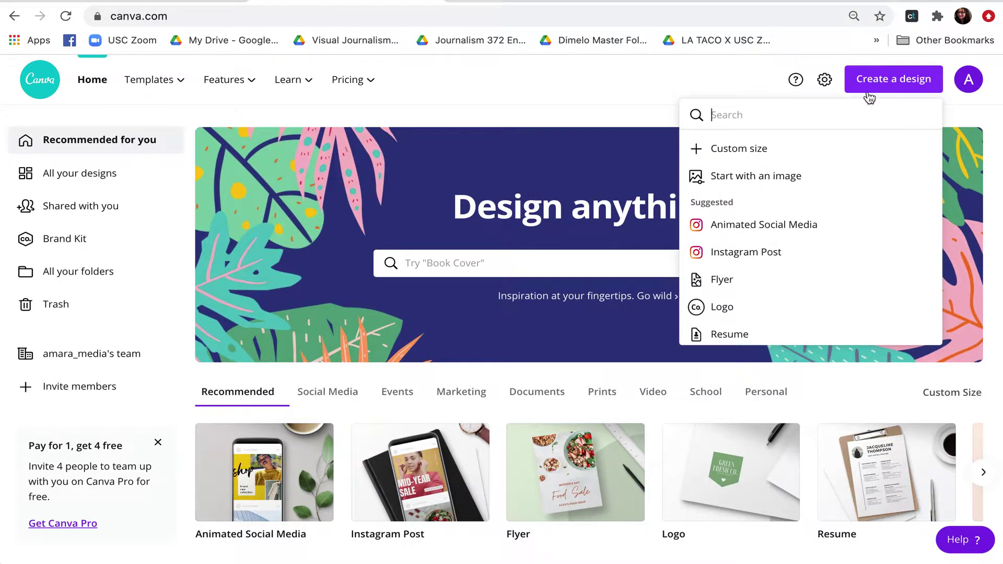
{"action": "scroll", "coordinate": [766, 255], "scroll_direction": "down", "scroll_amount": 1}
{"action": "scroll", "coordinate": [766, 256], "scroll_direction": "down", "scroll_amount": 2}
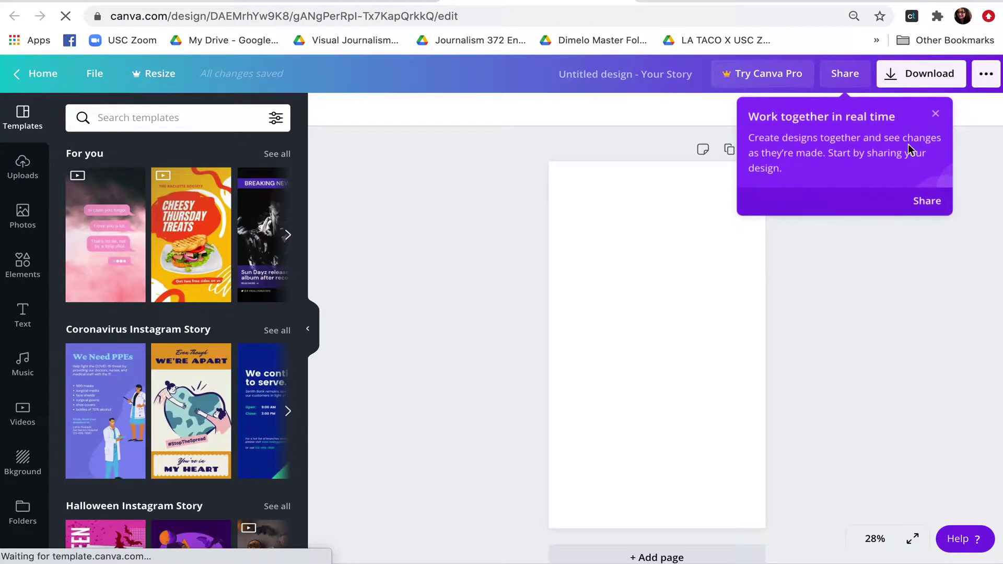
{"action": "left_click", "coordinate": [935, 114]}
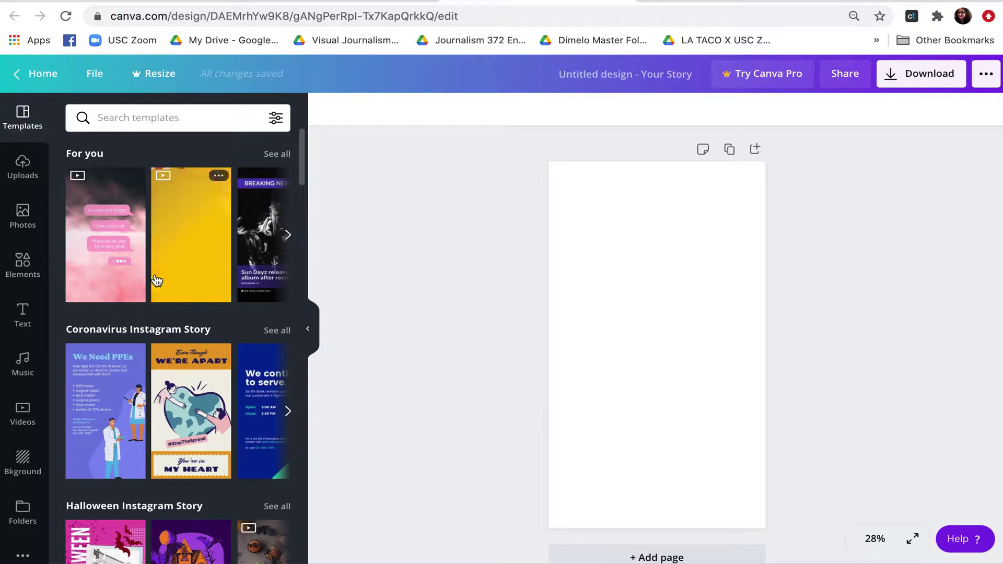
{"action": "scroll", "coordinate": [157, 280], "scroll_direction": "down", "scroll_amount": 5}
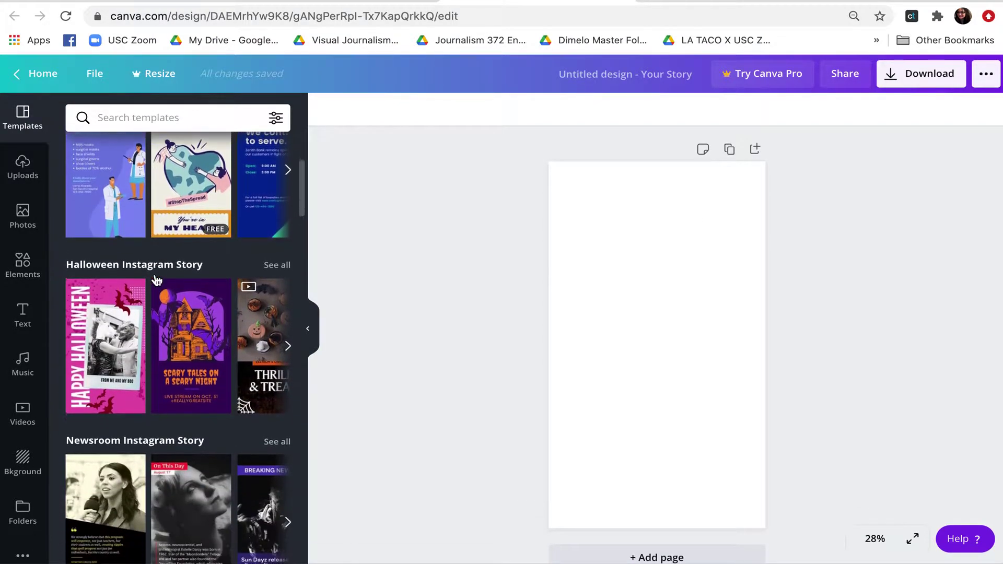
{"action": "scroll", "coordinate": [156, 281], "scroll_direction": "down", "scroll_amount": 3}
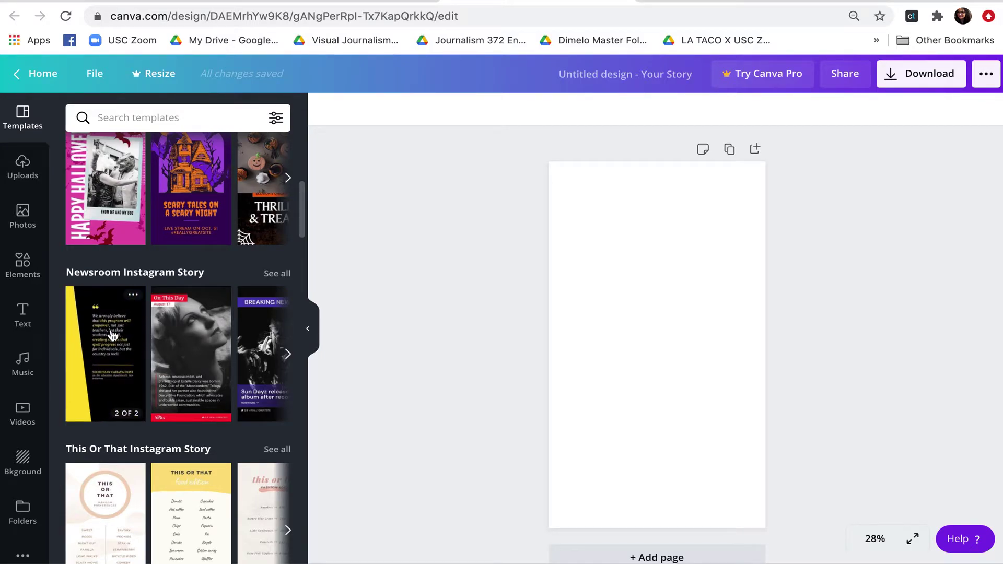
{"action": "left_click", "coordinate": [111, 334]}
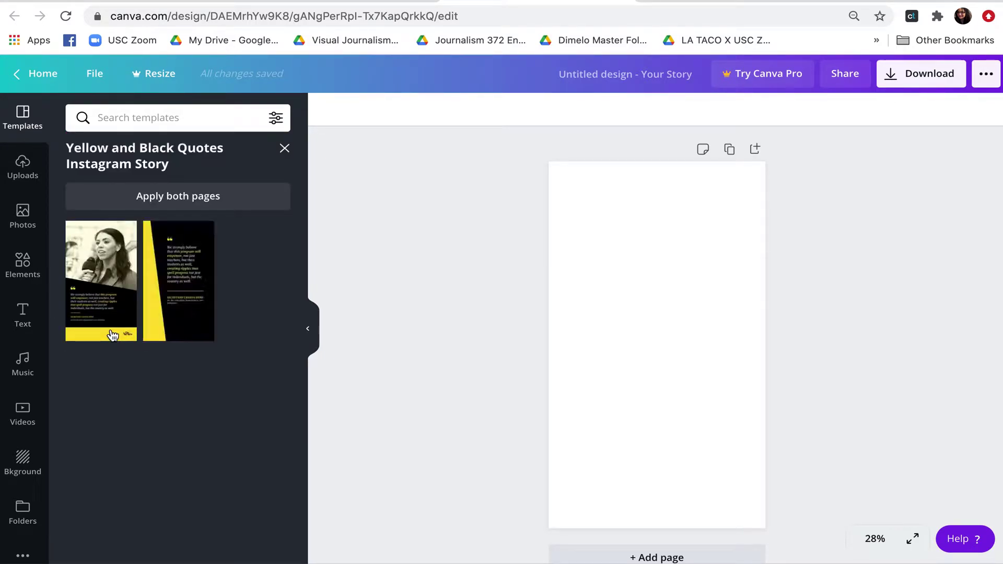
Step: Apply the template's first quote page and overwrite part of the quote with 'dddddd'
{"action": "left_click", "coordinate": [109, 287]}
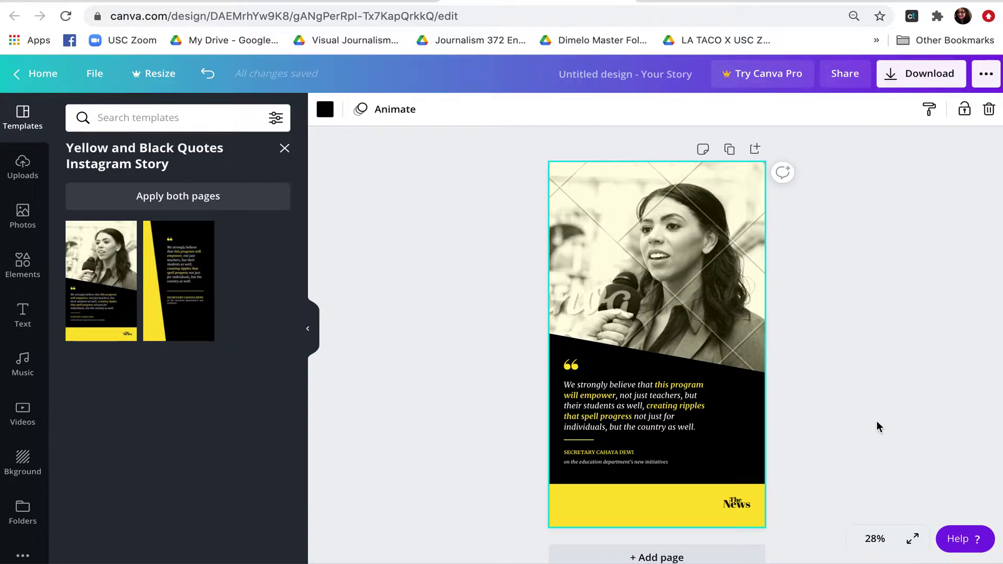
{"action": "left_click", "coordinate": [663, 413]}
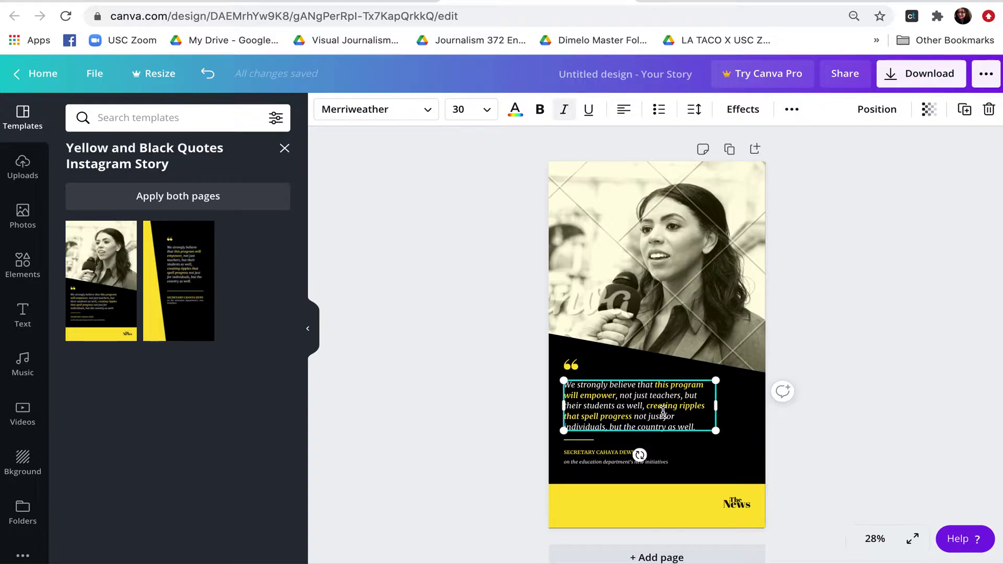
{"action": "left_click_drag", "start_coordinate": [675, 416], "coordinate": [601, 389]}
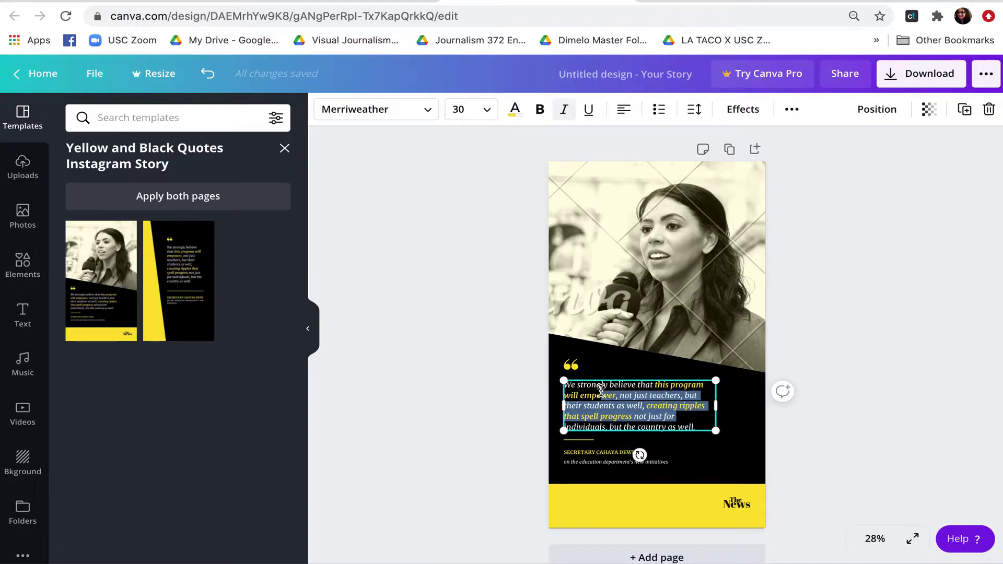
{"action": "type", "text": "ddddddindividual"}
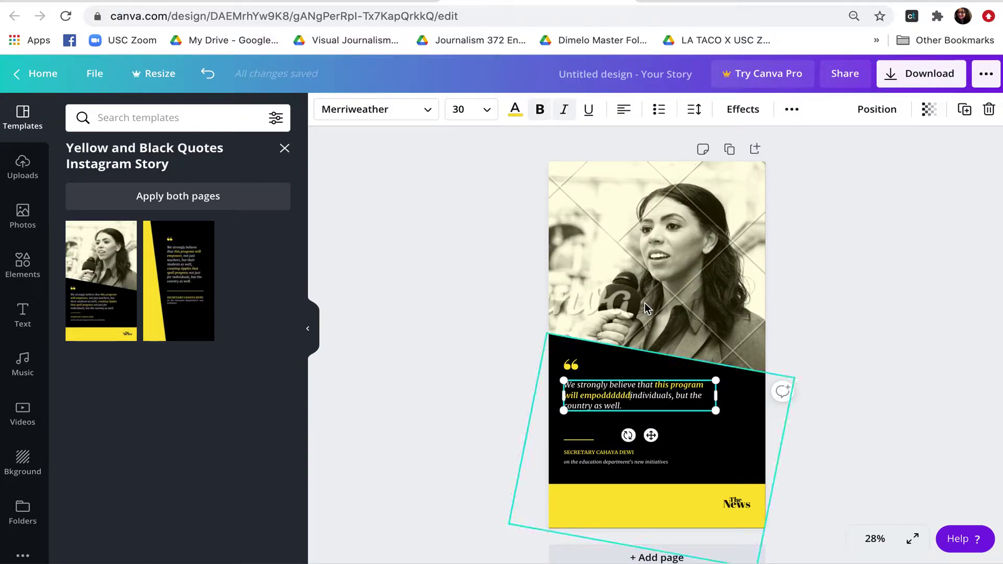
{"action": "left_click", "coordinate": [657, 284]}
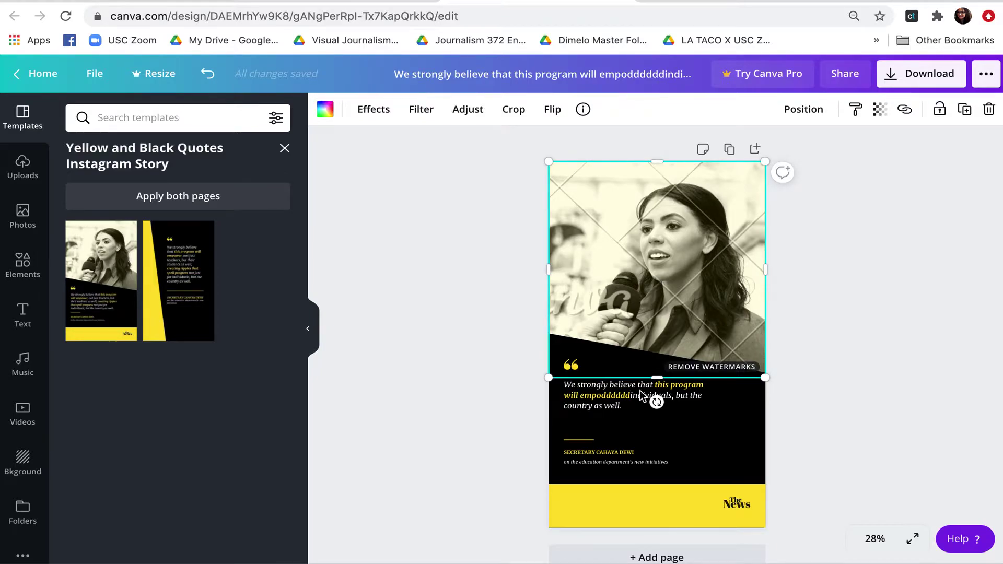
{"action": "left_click", "coordinate": [639, 524]}
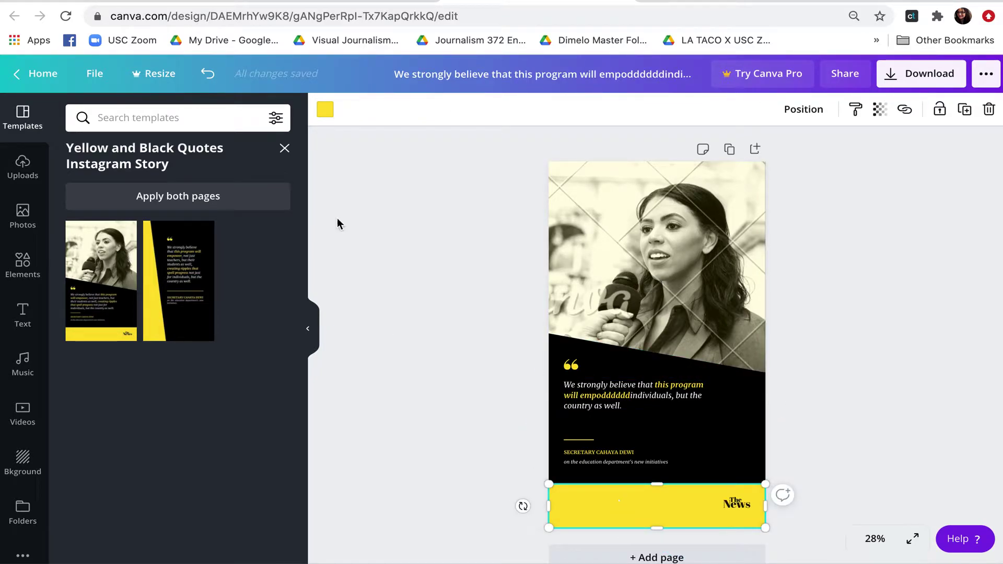
Step: Change the yellow bottom band to orange from Default Colors
{"action": "left_click", "coordinate": [324, 111]}
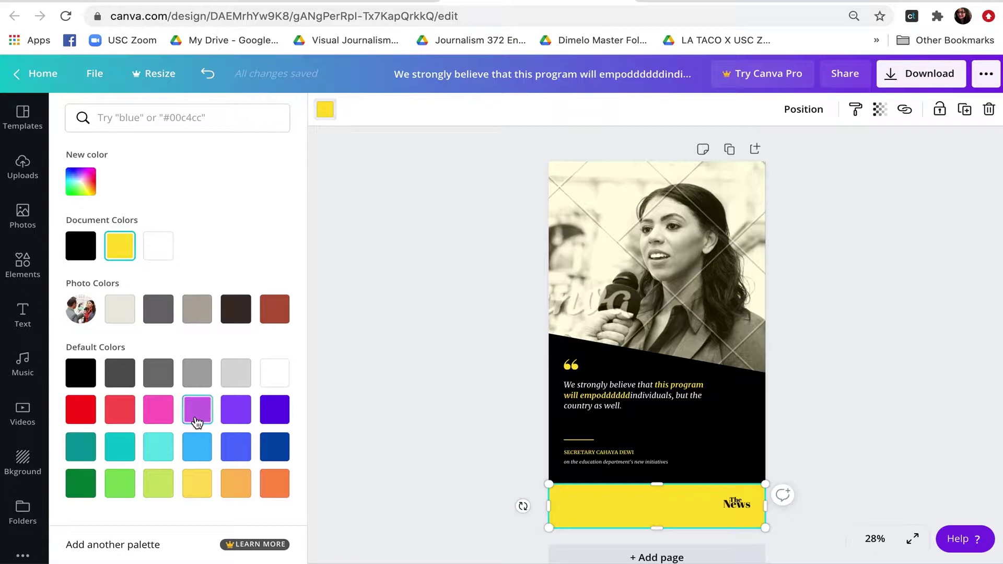
{"action": "left_click", "coordinate": [235, 482]}
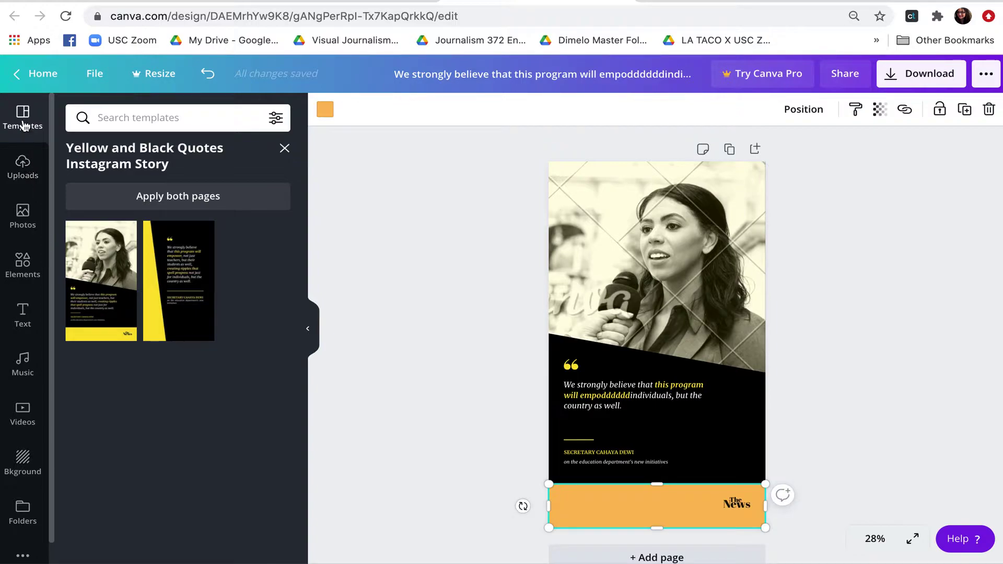
Step: Reapply the template's first page so page 1 shows the yellow band again
{"action": "left_click", "coordinate": [479, 387]}
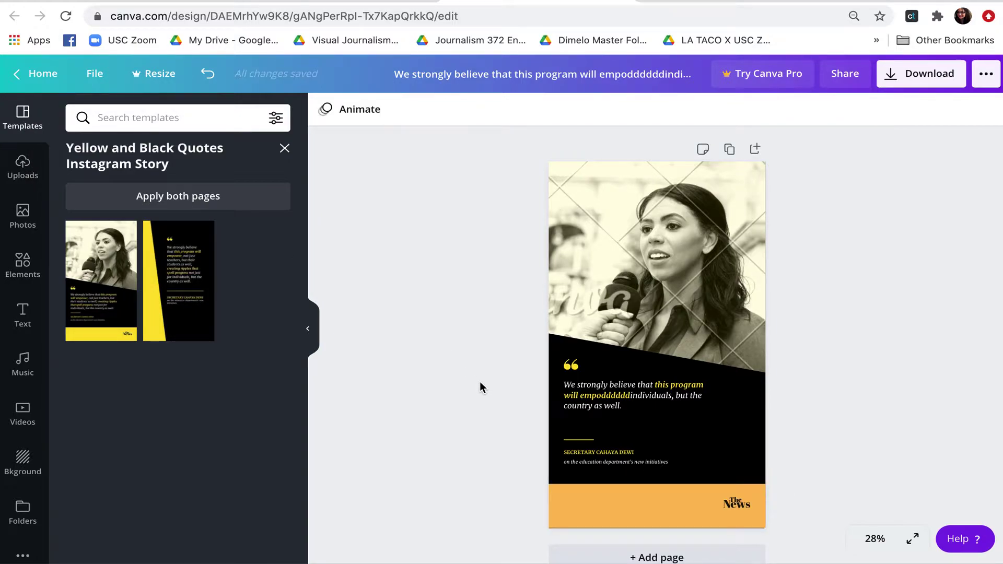
{"action": "scroll", "coordinate": [480, 387], "scroll_direction": "down", "scroll_amount": 1}
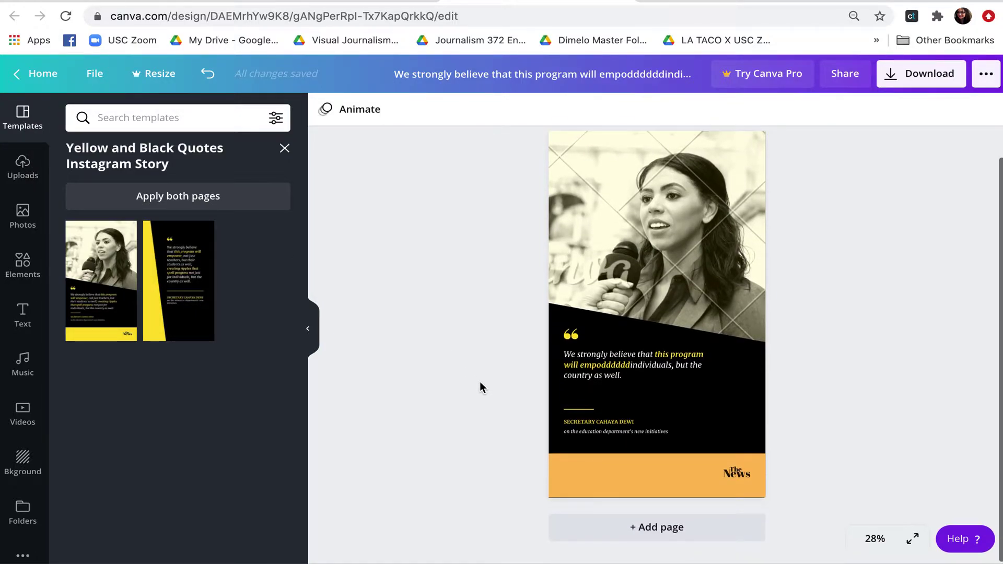
{"action": "left_click", "coordinate": [190, 312]}
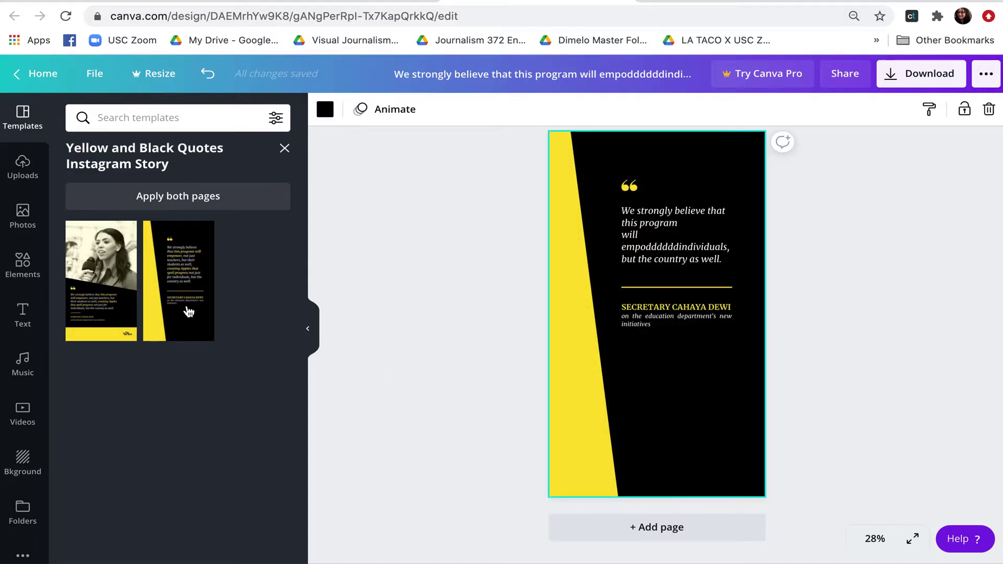
{"action": "left_click", "coordinate": [105, 315]}
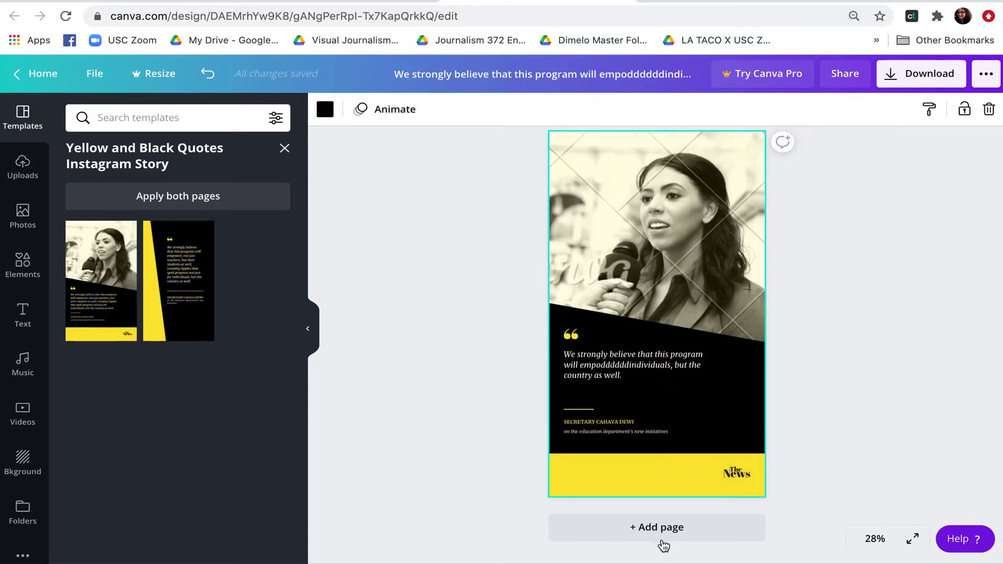
Step: Add two blank pages, making the story three pages long
{"action": "left_click", "coordinate": [659, 528]}
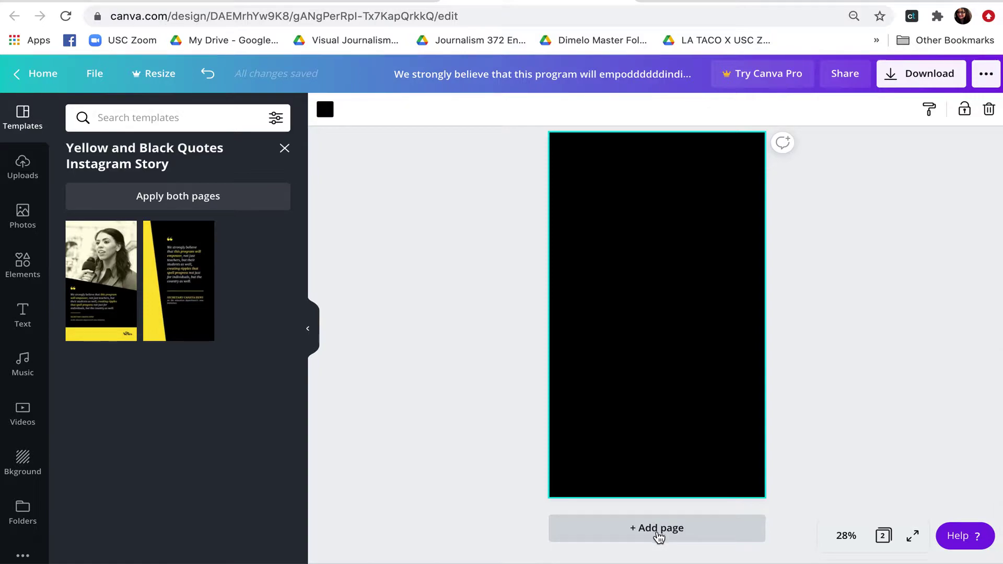
{"action": "left_click", "coordinate": [659, 528]}
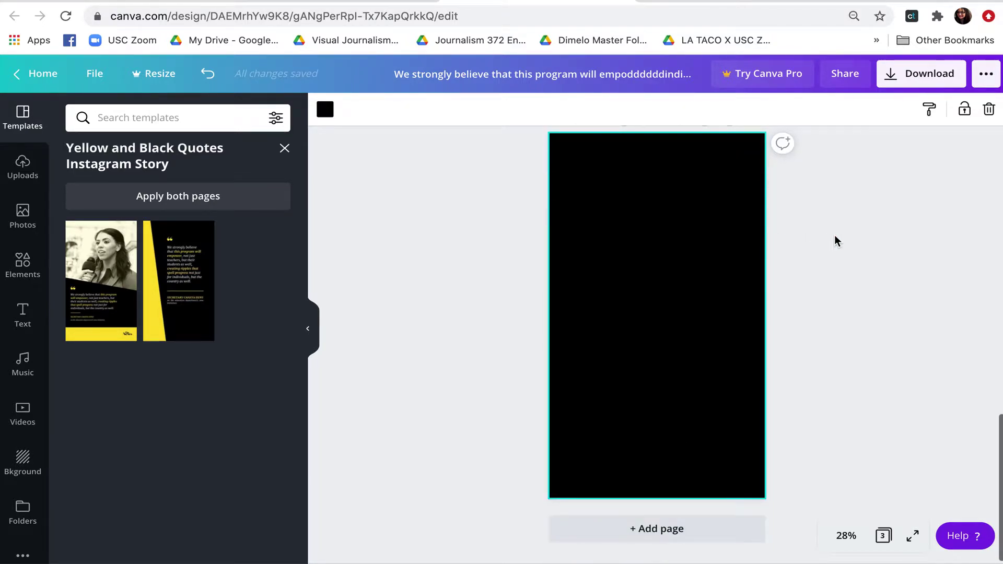
{"action": "scroll", "coordinate": [836, 240], "scroll_direction": "up", "scroll_amount": 10}
{"action": "scroll", "coordinate": [836, 240], "scroll_direction": "up", "scroll_amount": 4}
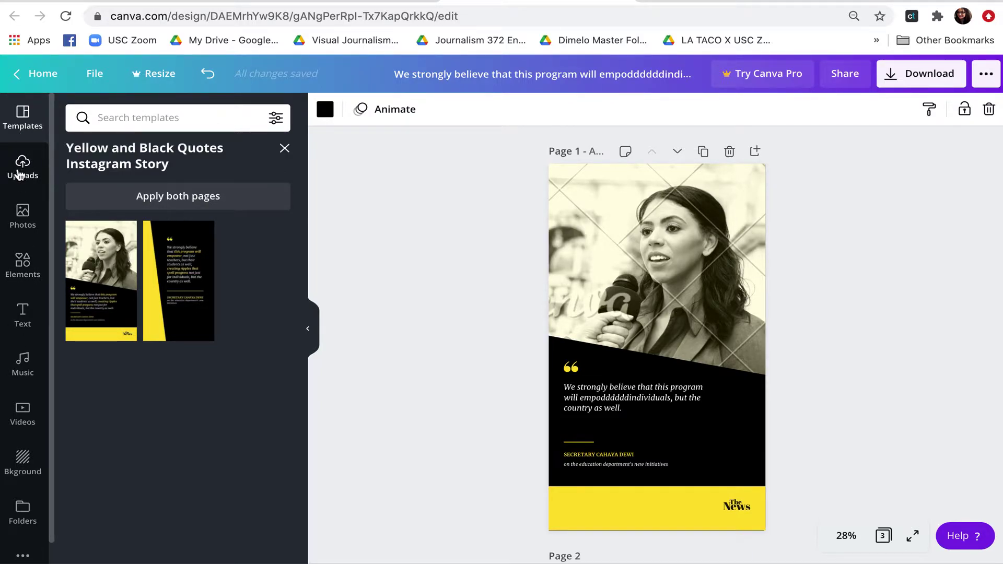
Step: Look through Uploads and Photos, then bring up the Elements library of shapes and stickers
{"action": "left_click", "coordinate": [18, 174]}
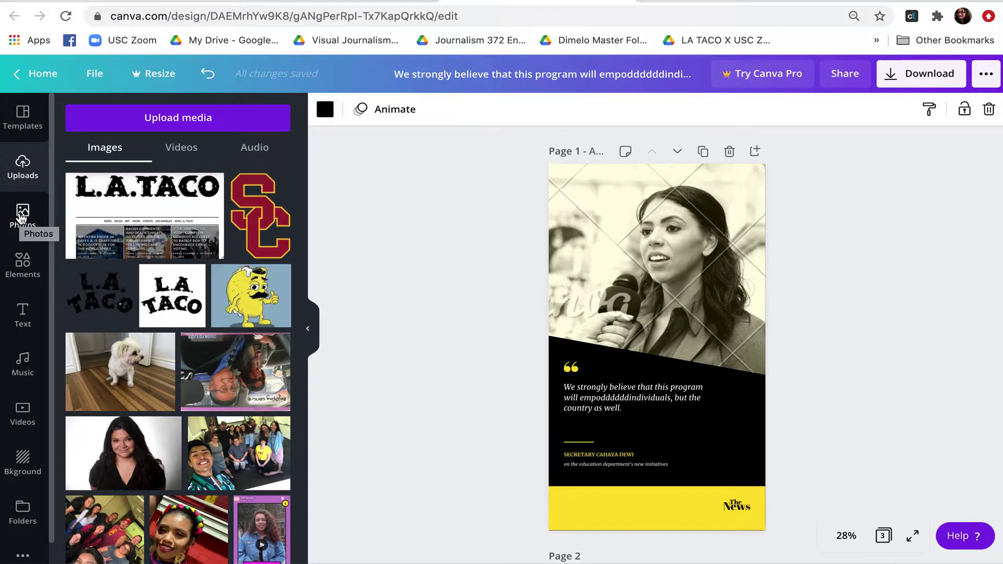
{"action": "left_click", "coordinate": [21, 216]}
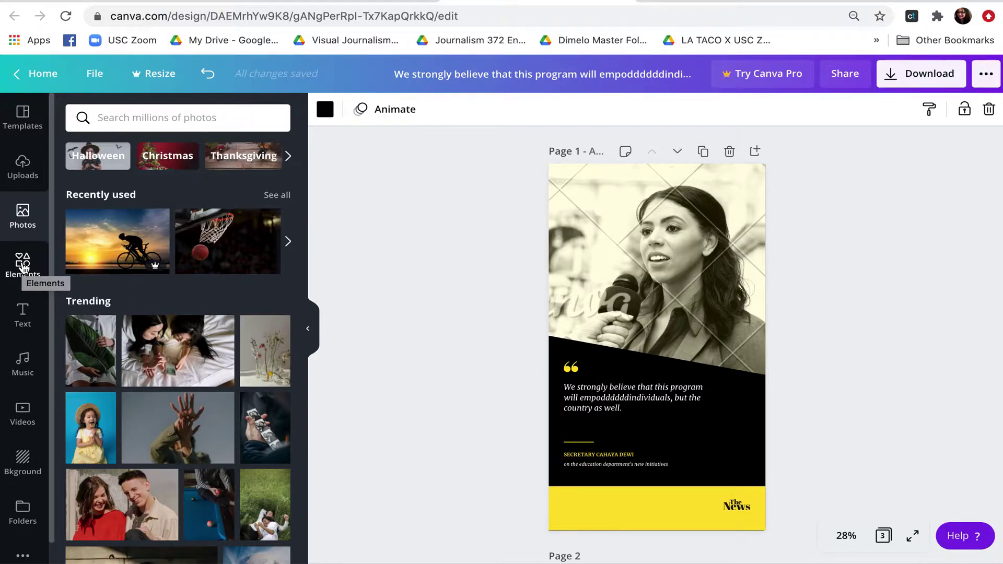
{"action": "left_click", "coordinate": [24, 269]}
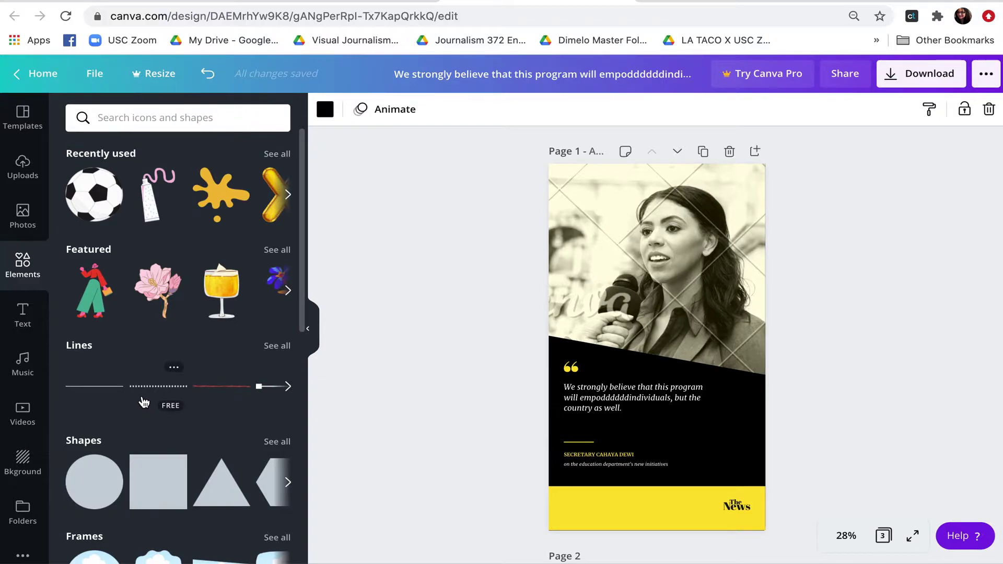
Step: Place the golden maple leaf from Camping Rustic Drawing on the yellow bottom band
{"action": "scroll", "coordinate": [143, 402], "scroll_direction": "down", "scroll_amount": 6}
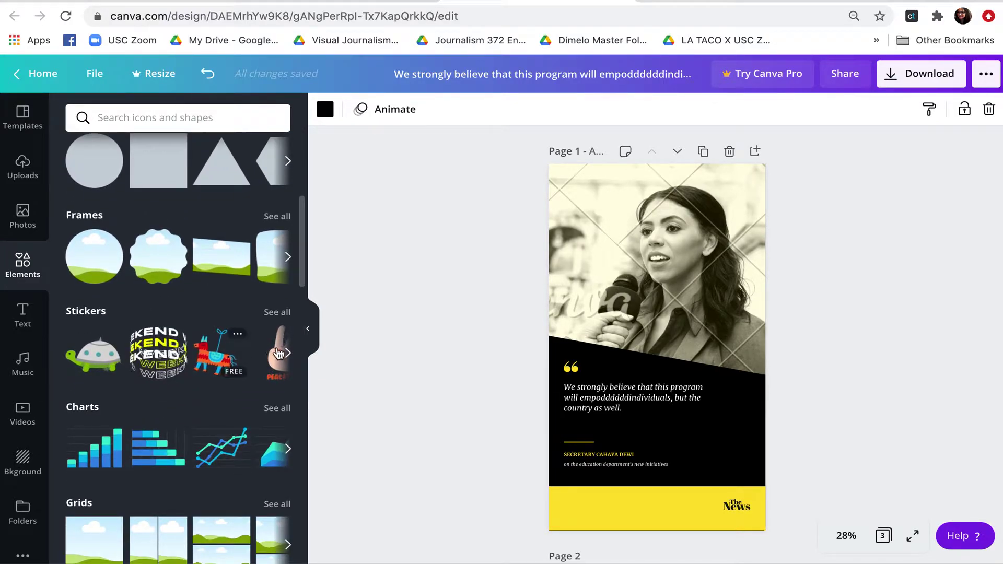
{"action": "left_click", "coordinate": [289, 355]}
{"action": "left_click", "coordinate": [288, 354]}
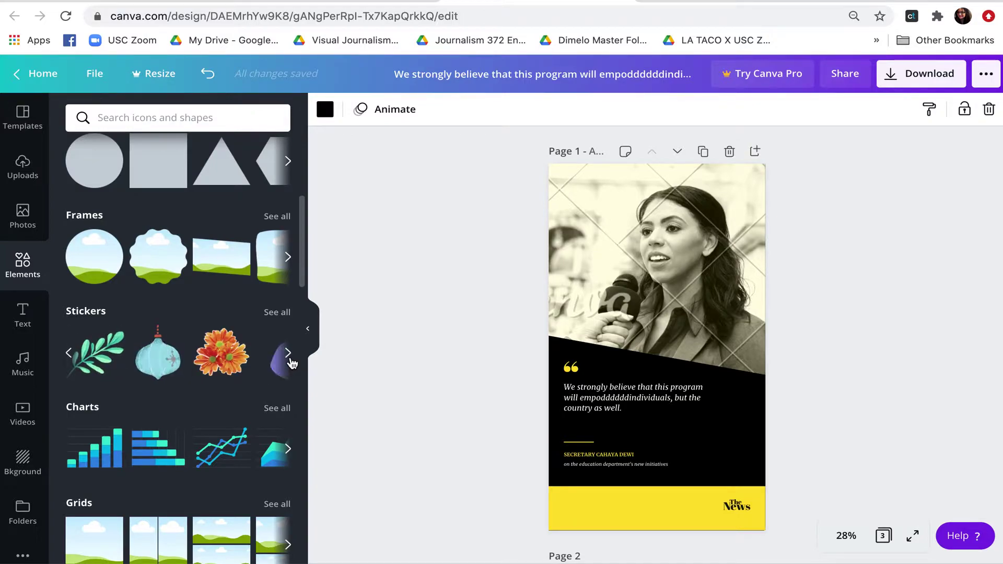
{"action": "scroll", "coordinate": [171, 384], "scroll_direction": "down", "scroll_amount": 3}
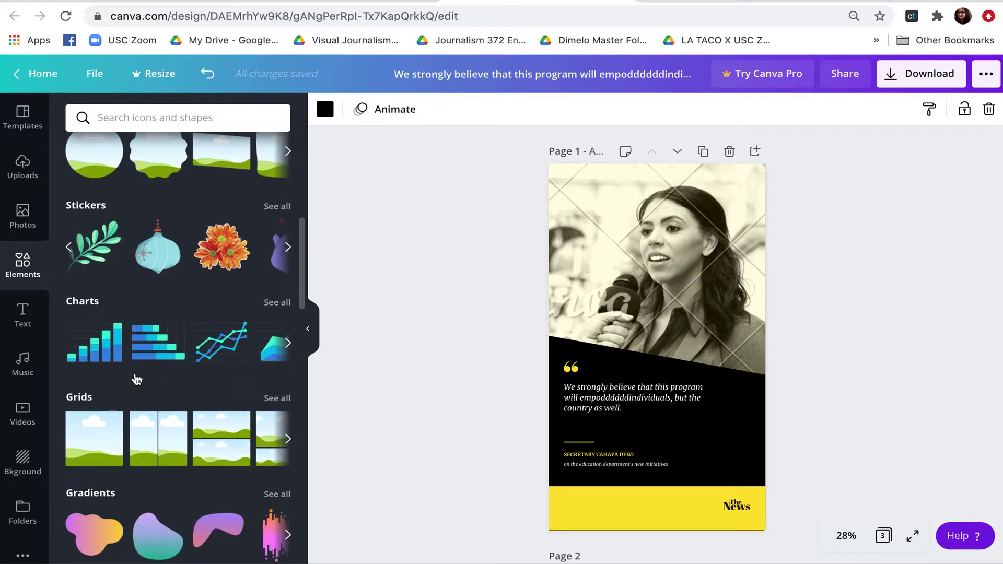
{"action": "scroll", "coordinate": [142, 430], "scroll_direction": "down", "scroll_amount": 8}
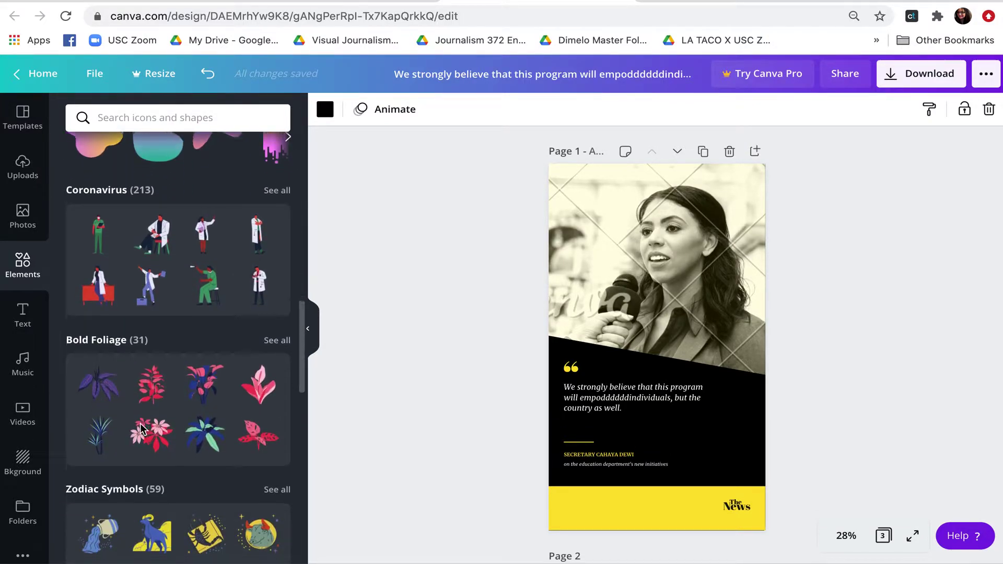
{"action": "scroll", "coordinate": [141, 429], "scroll_direction": "down", "scroll_amount": 13}
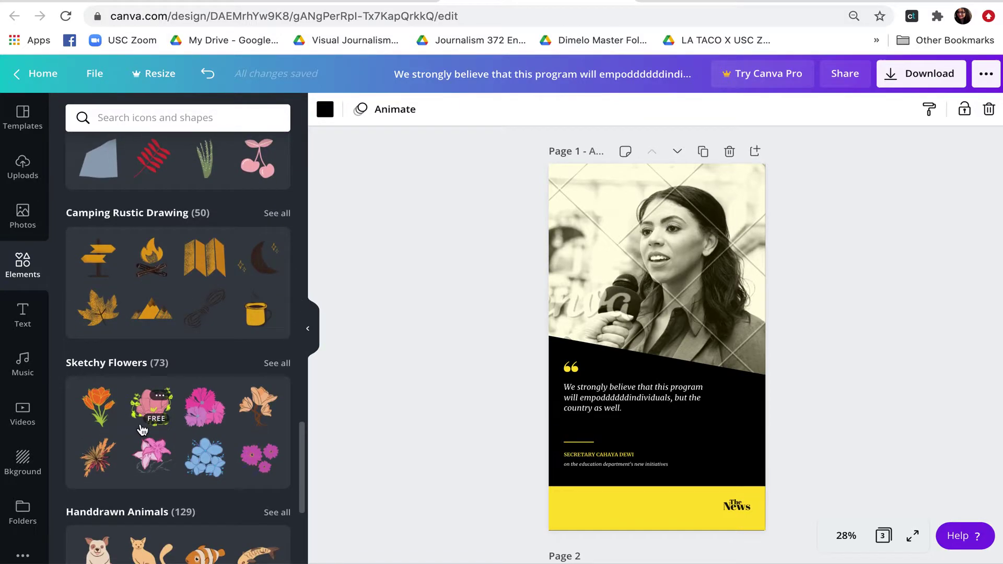
{"action": "scroll", "coordinate": [141, 429], "scroll_direction": "down", "scroll_amount": 1}
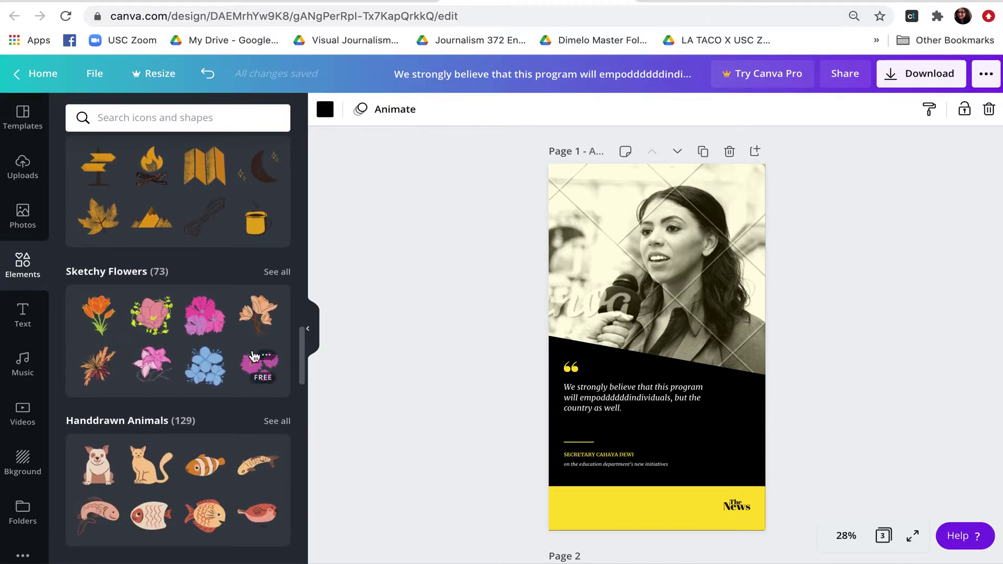
{"action": "scroll", "coordinate": [159, 393], "scroll_direction": "up", "scroll_amount": 1}
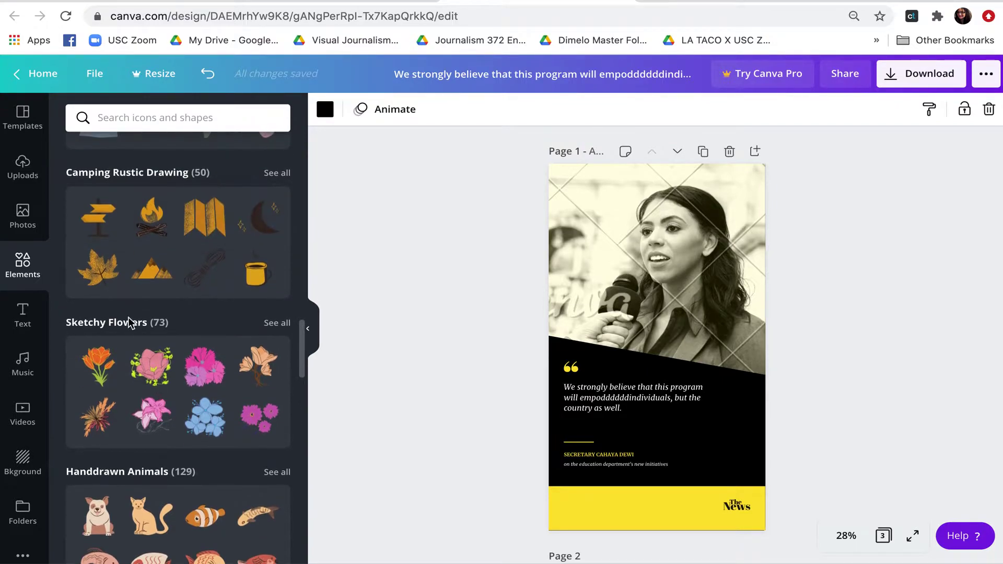
{"action": "left_click", "coordinate": [96, 272]}
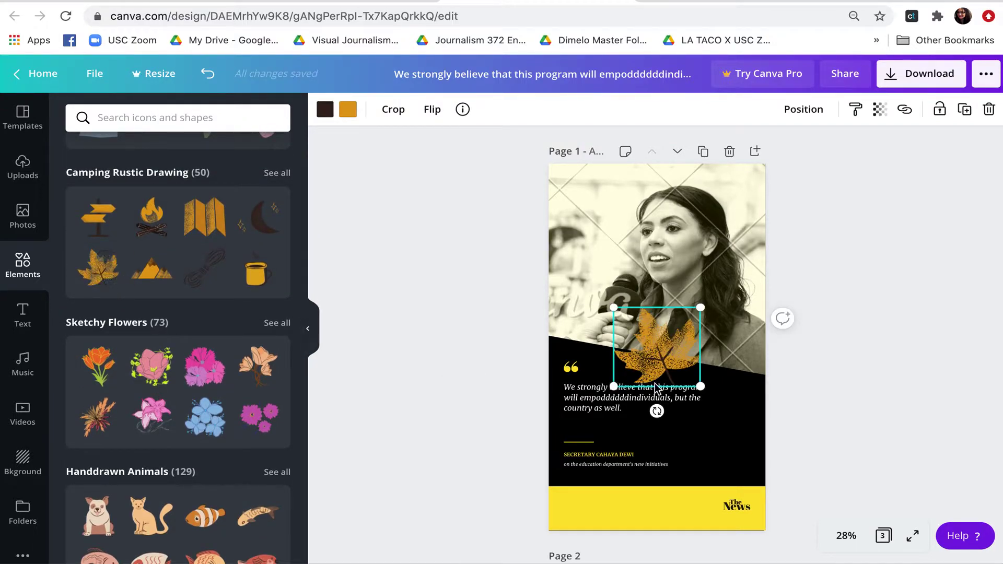
{"action": "left_click_drag", "start_coordinate": [673, 360], "coordinate": [684, 492]}
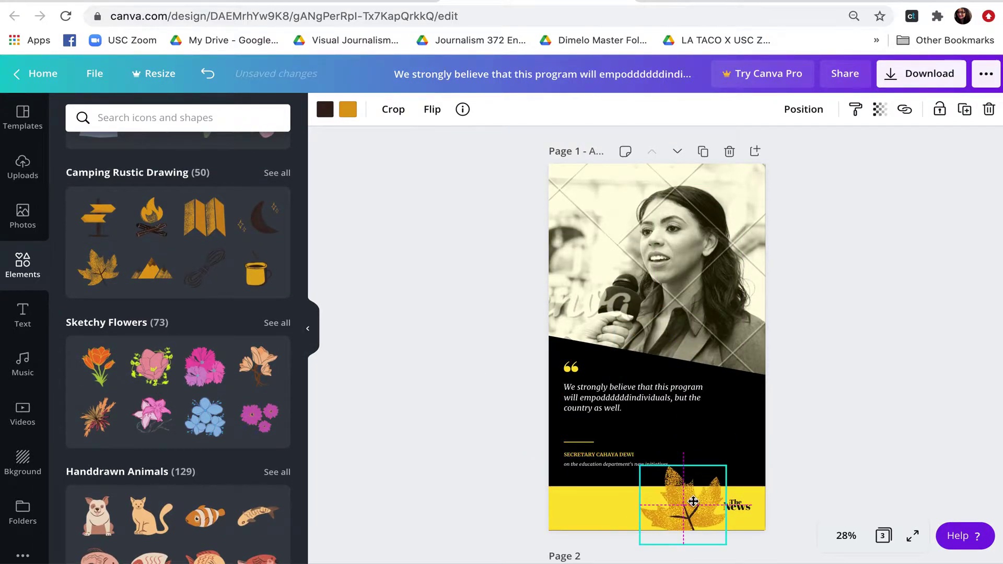
{"action": "left_click_drag", "start_coordinate": [692, 501], "coordinate": [693, 502]}
Step: Select the top photo frame and start searching the photo library
{"action": "left_click", "coordinate": [646, 305]}
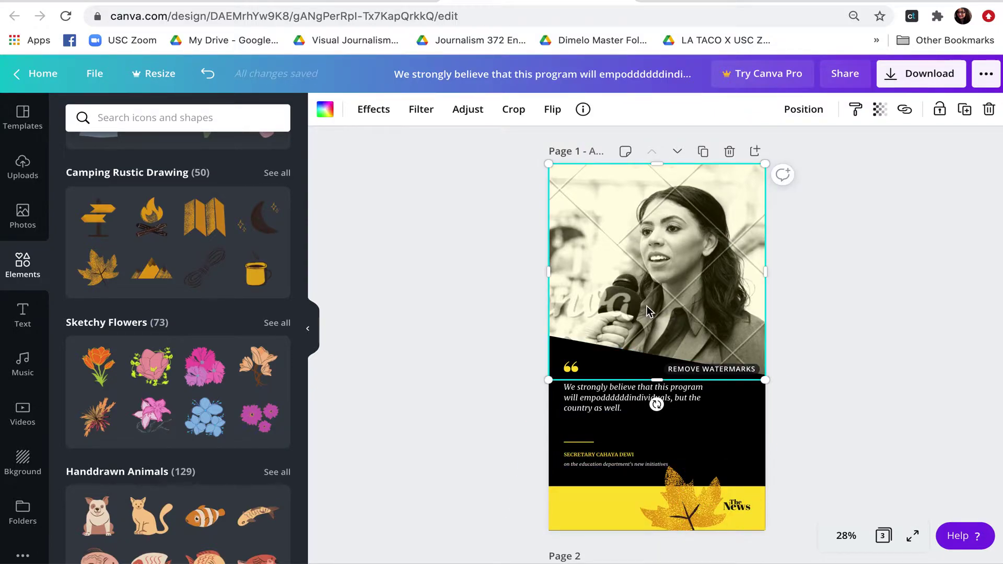
{"action": "left_click", "coordinate": [23, 217]}
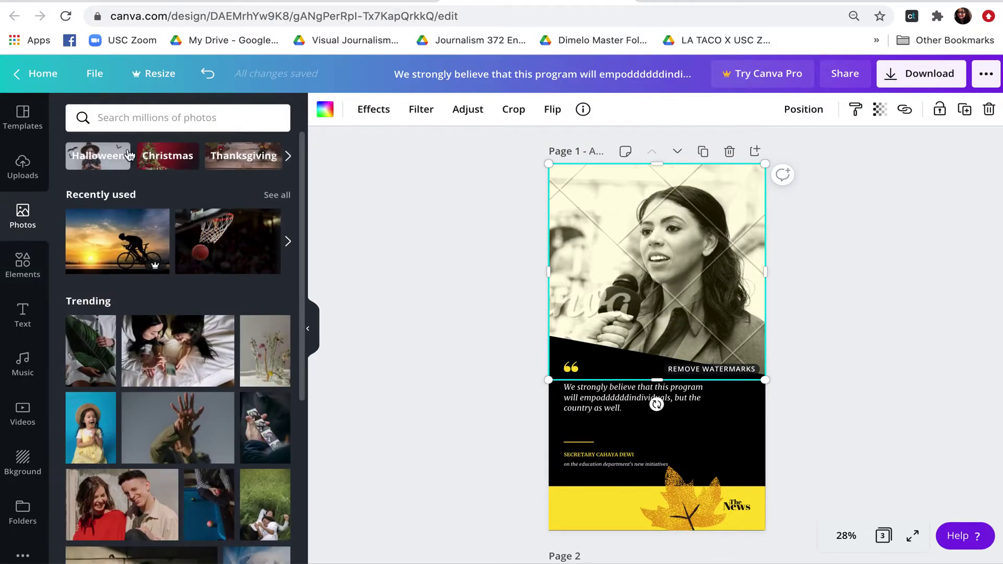
{"action": "left_click", "coordinate": [132, 117]}
Step: Search photos for 'fall' and drop the purple fall-leaves photo into the top frame
{"action": "type", "text": "fall"}
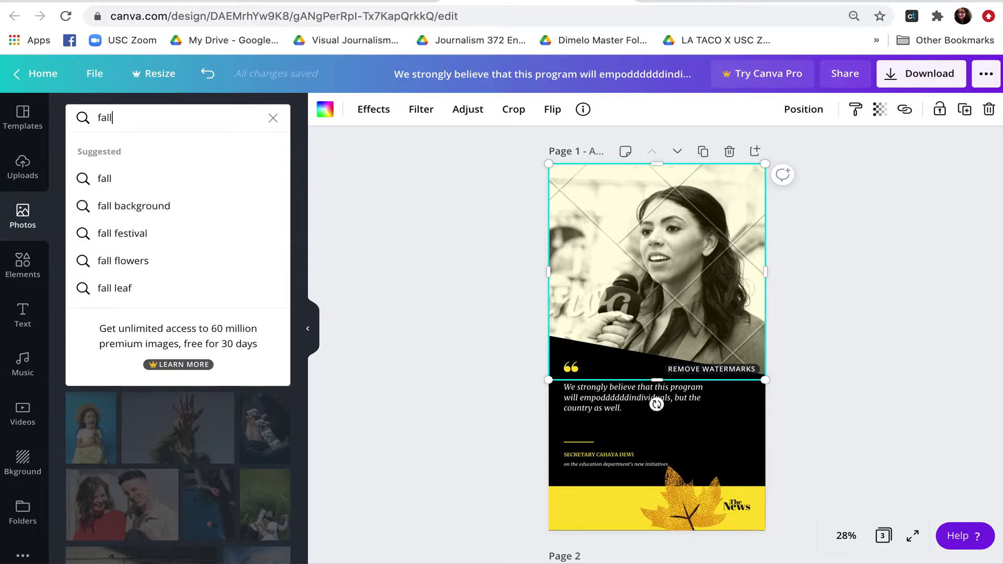
{"action": "key", "text": "Return"}
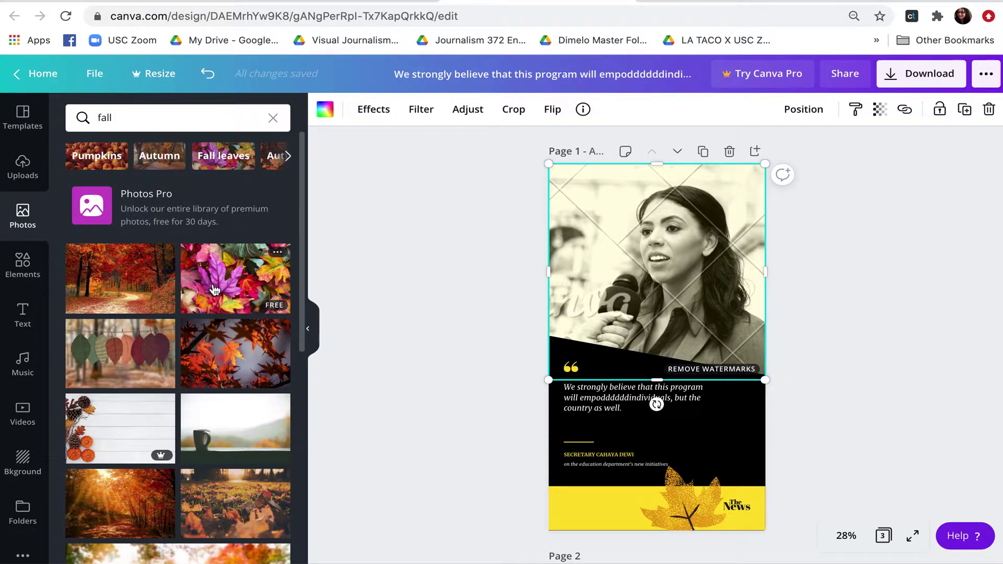
{"action": "left_click", "coordinate": [214, 290]}
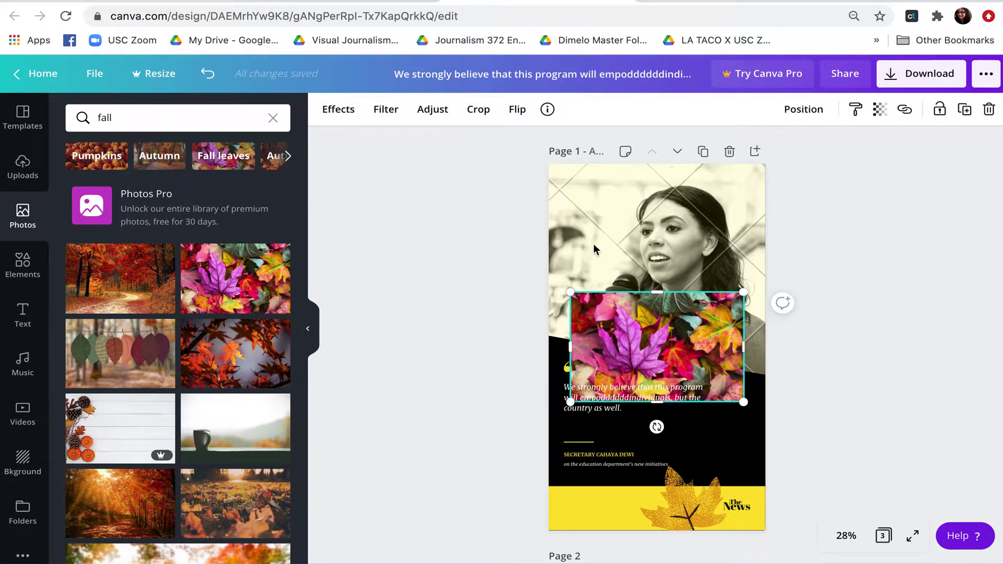
{"action": "left_click_drag", "start_coordinate": [603, 326], "coordinate": [570, 228]}
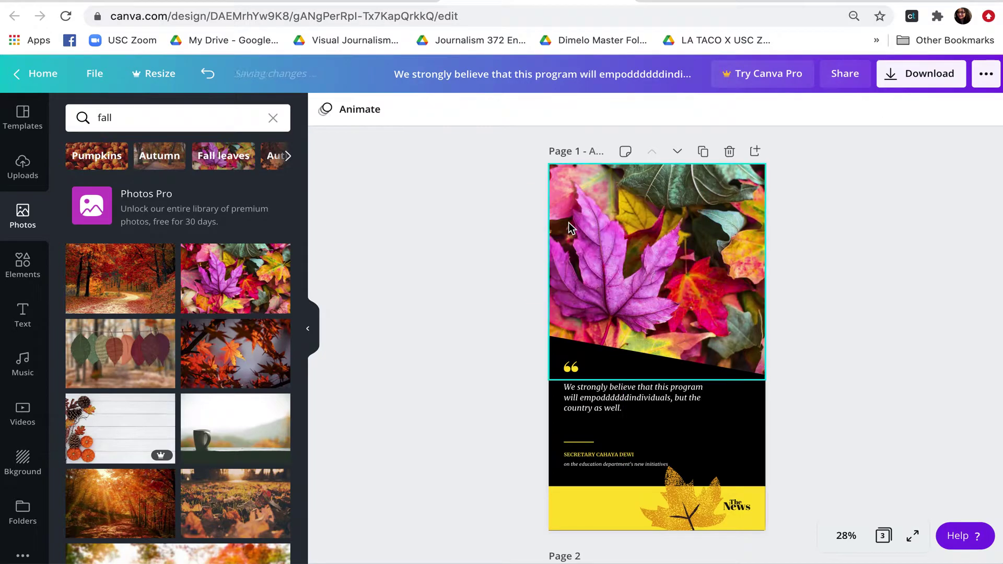
Step: Recolour the yellow bottom band purple
{"action": "left_click", "coordinate": [23, 267]}
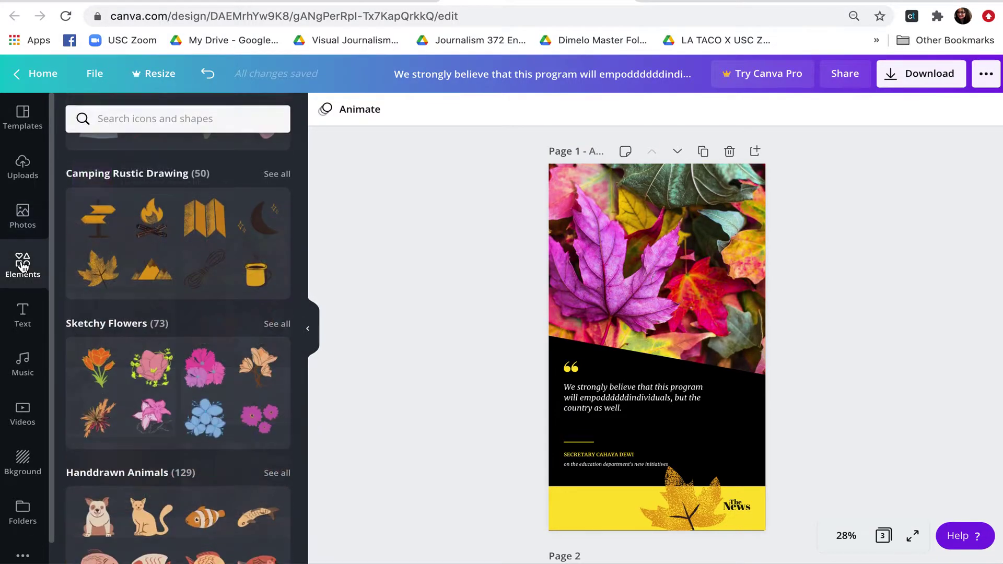
{"action": "left_click", "coordinate": [579, 507]}
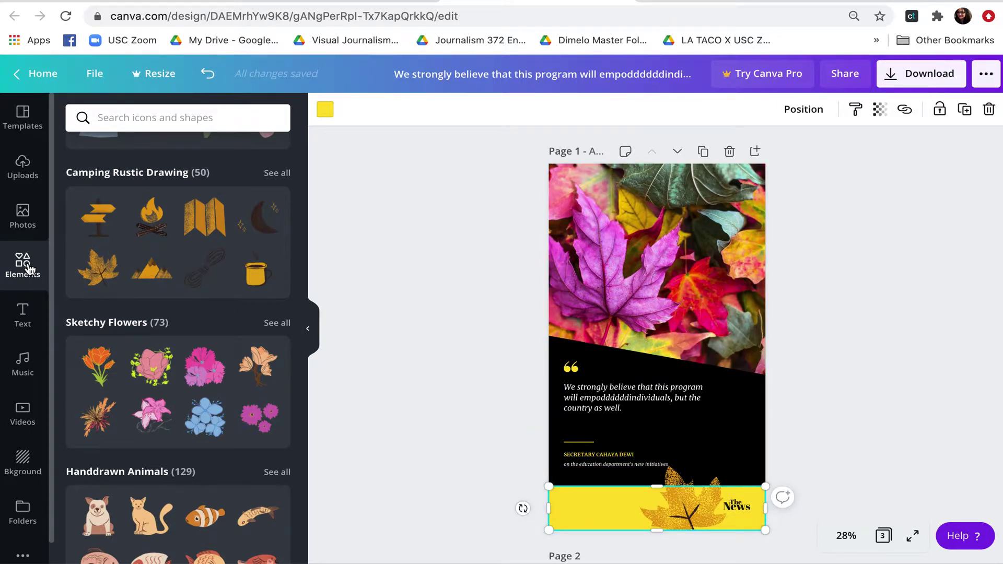
{"action": "left_click", "coordinate": [325, 109]}
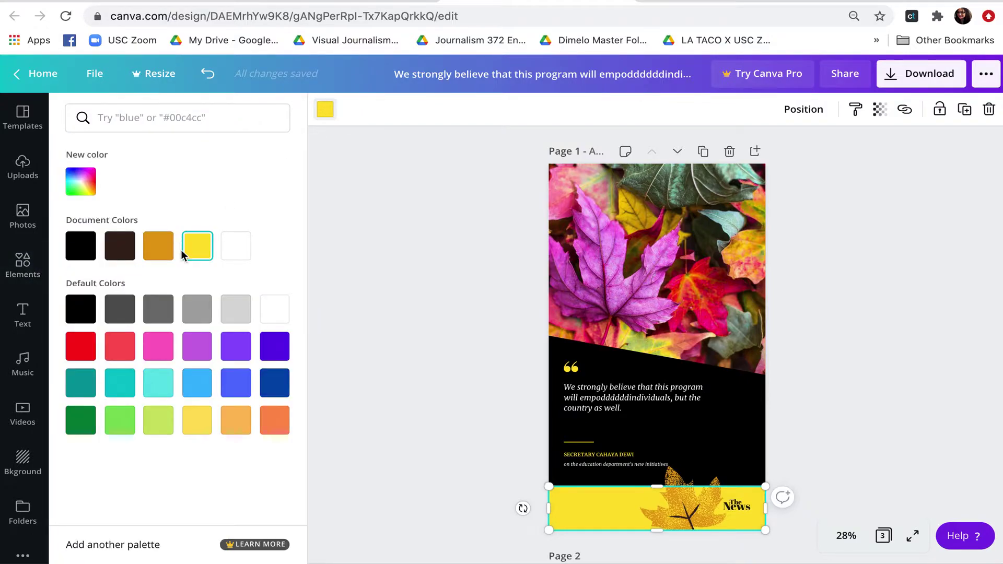
{"action": "left_click", "coordinate": [197, 351]}
{"action": "key", "text": "Escape"}
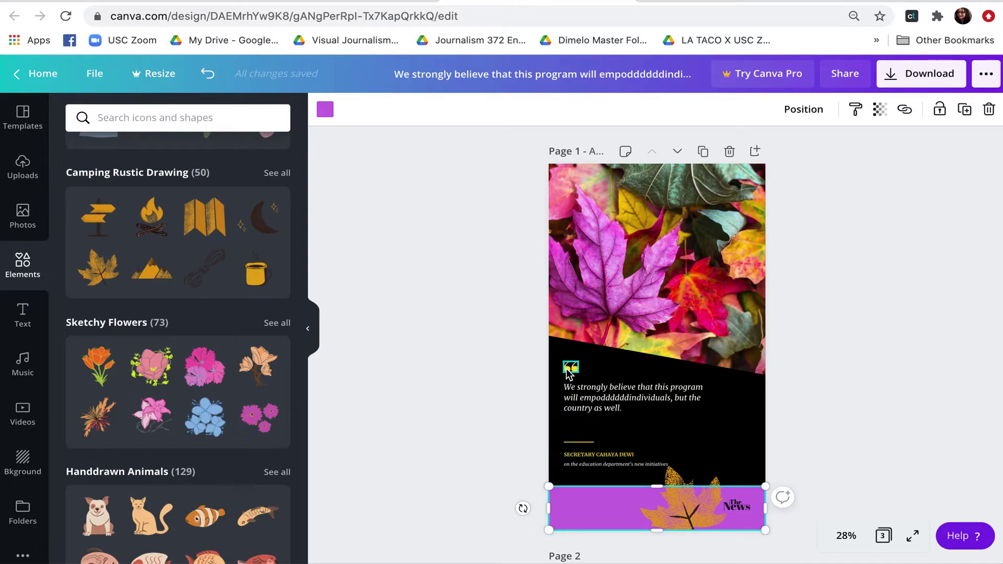
Step: Move the orange leaf up to the right edge just above the band
{"action": "left_click", "coordinate": [497, 400]}
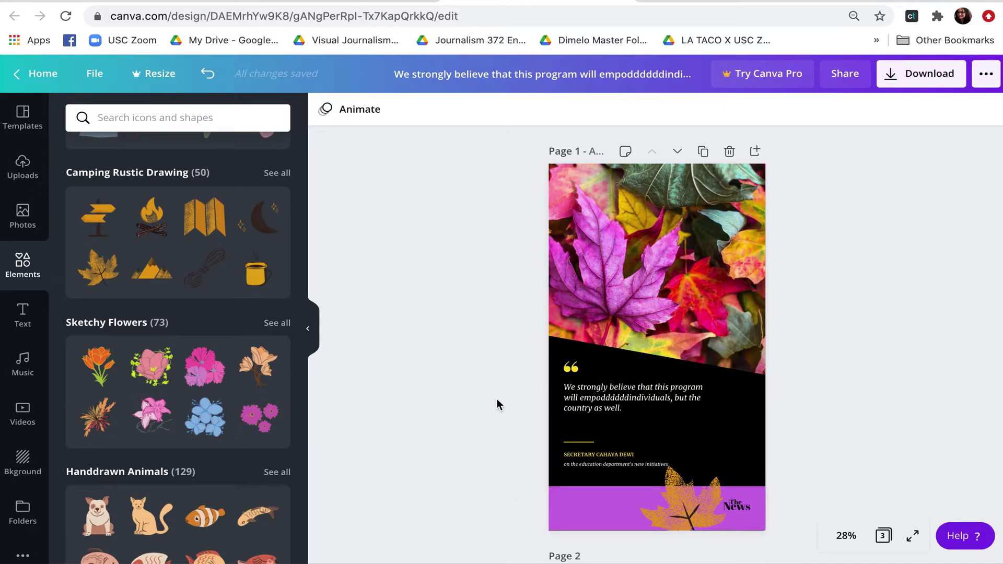
{"action": "left_click", "coordinate": [706, 509]}
{"action": "left_click_drag", "start_coordinate": [706, 509], "coordinate": [761, 442]}
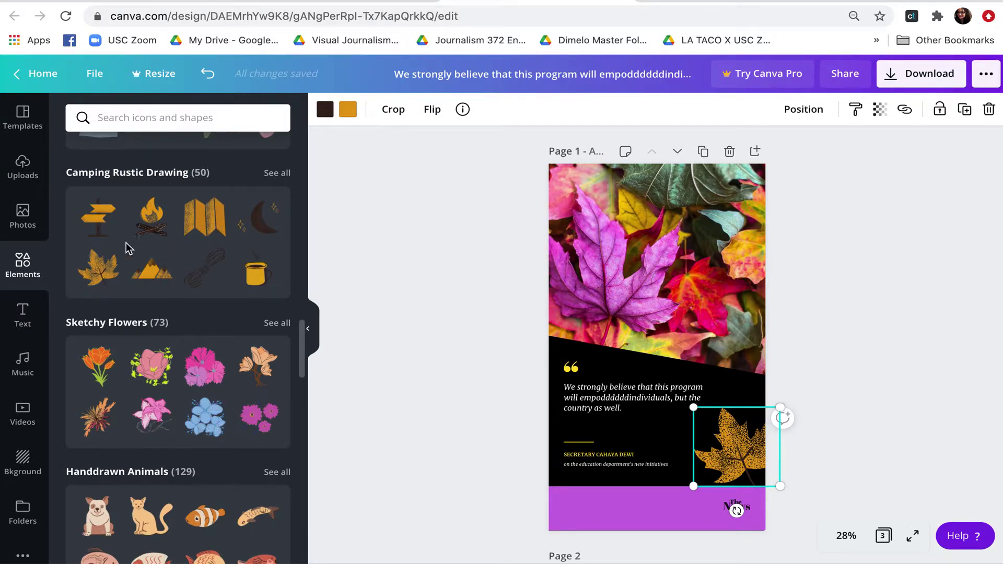
Step: Add the pink Sweet script text onto the leaves photo and retype it as 'Welcome fall!'
{"action": "left_click", "coordinate": [23, 310]}
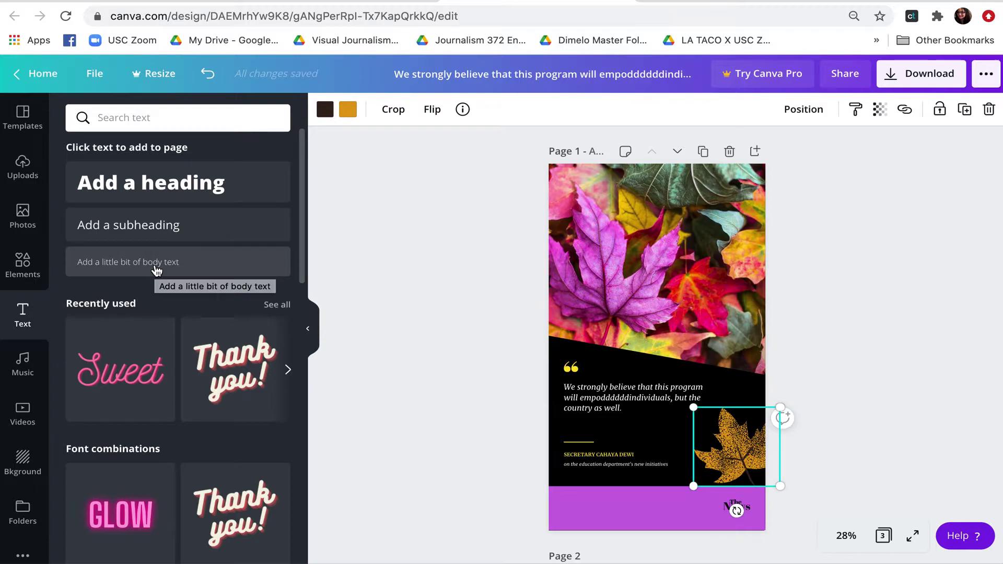
{"action": "left_click", "coordinate": [121, 373]}
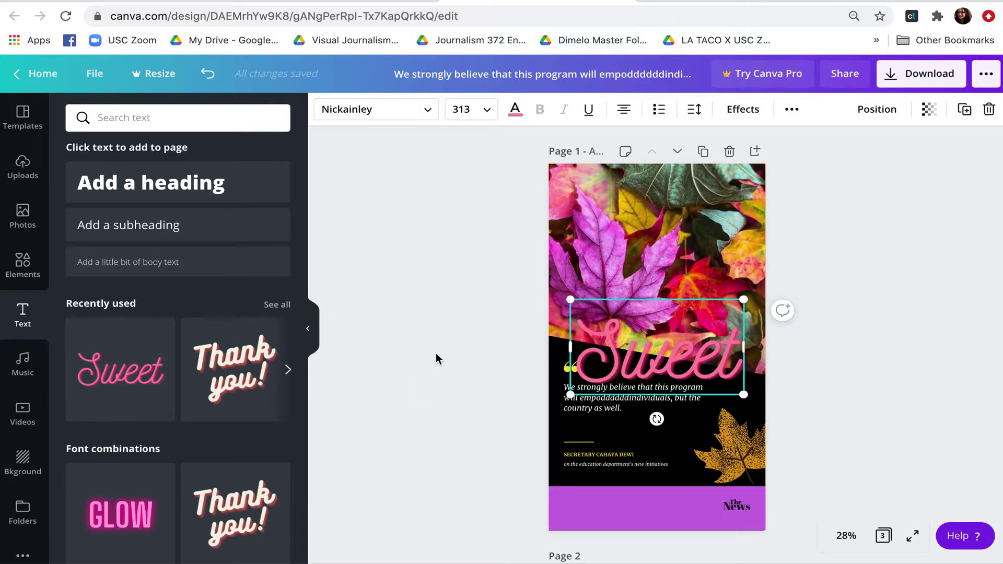
{"action": "left_click_drag", "start_coordinate": [670, 339], "coordinate": [649, 299]}
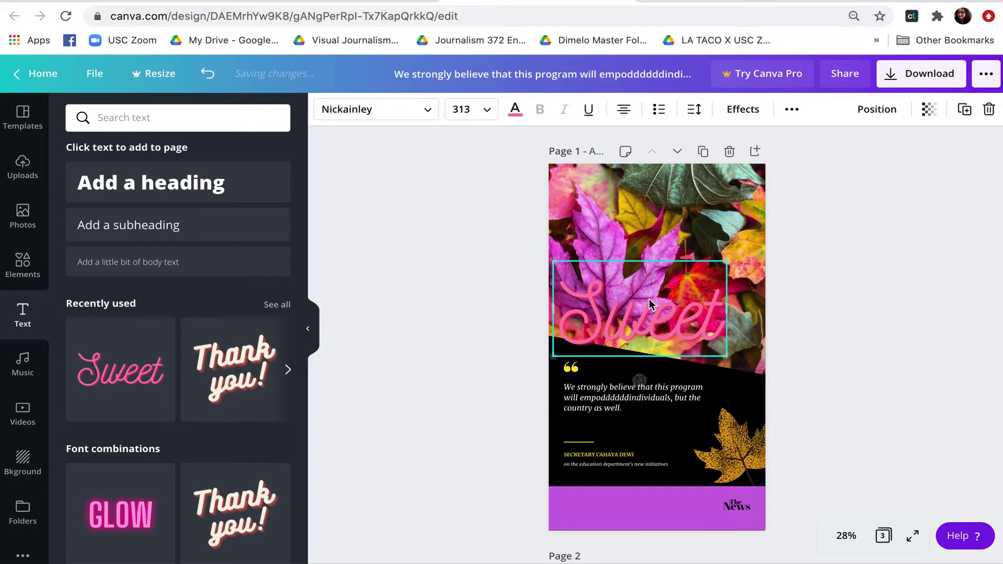
{"action": "double_click", "coordinate": [649, 299]}
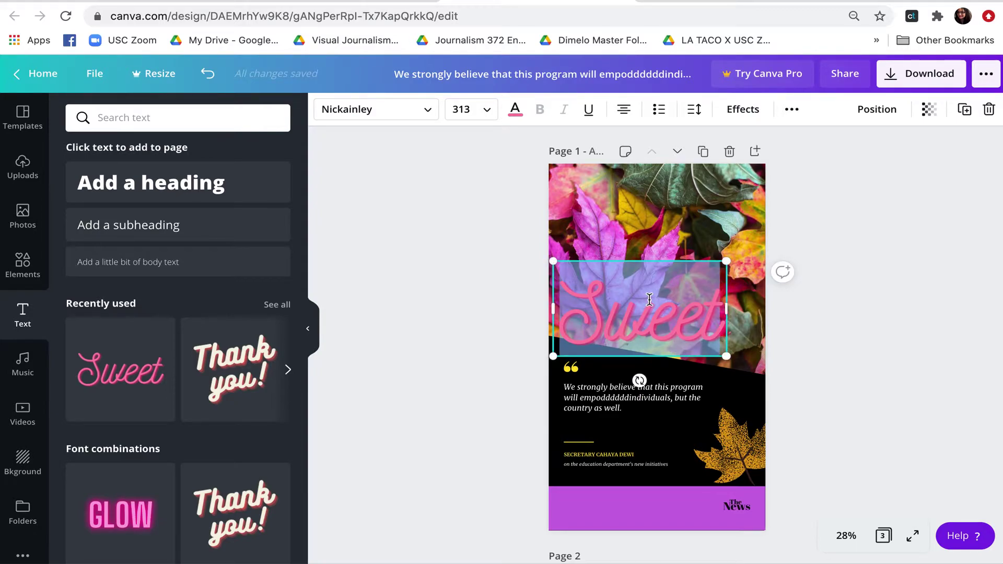
{"action": "type", "text": "Welcome fall"}
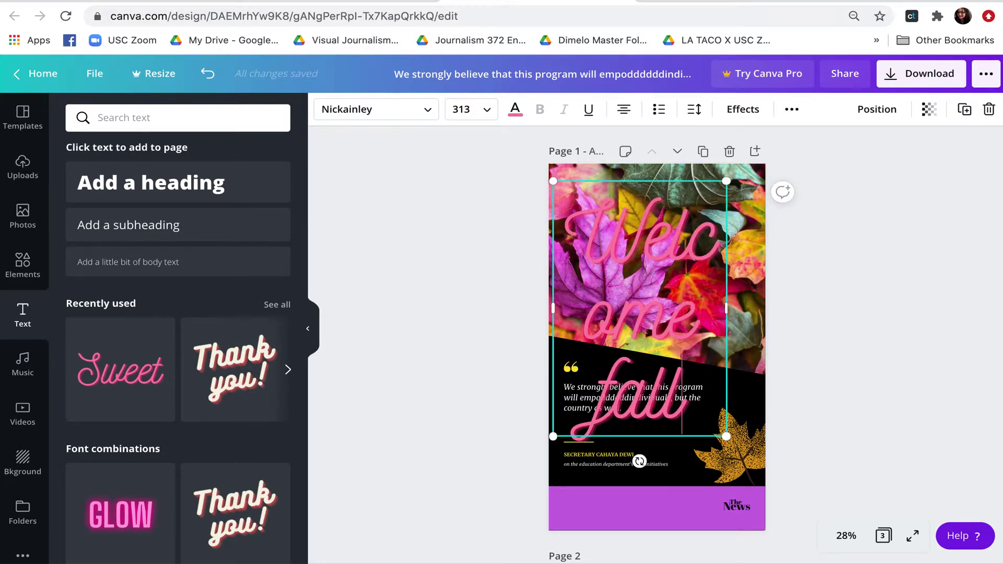
{"action": "type", "text": "!"}
Step: Make the 'Welcome fall!' heading yellow at size 104 and lower it toward the black band
{"action": "key", "text": "ctrl+a"}
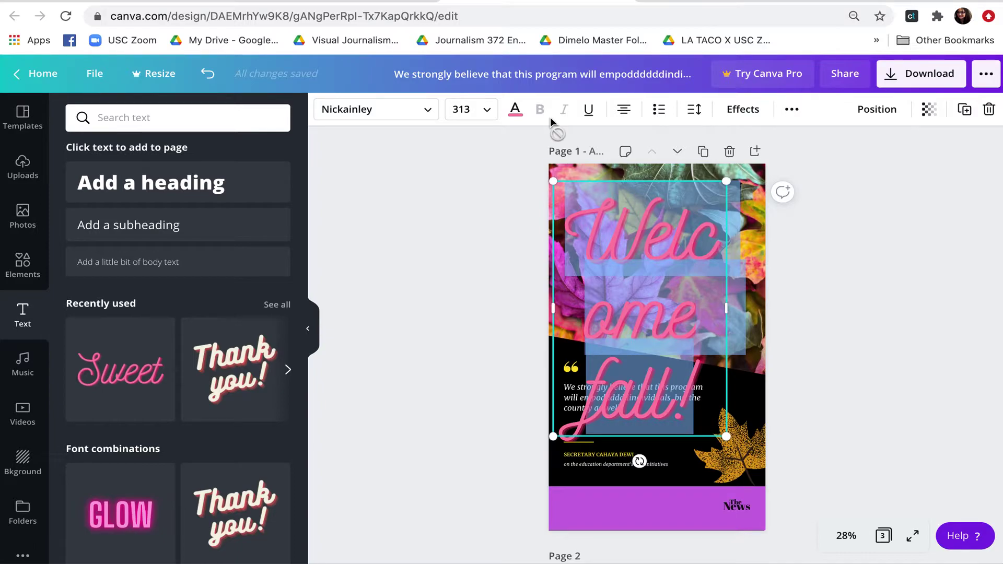
{"action": "left_click", "coordinate": [515, 109]}
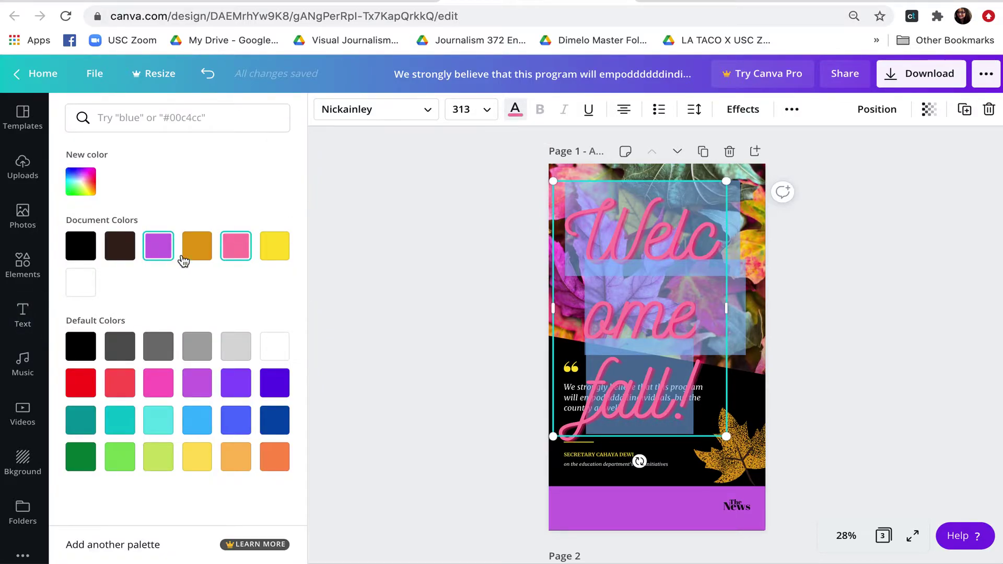
{"action": "left_click", "coordinate": [283, 249]}
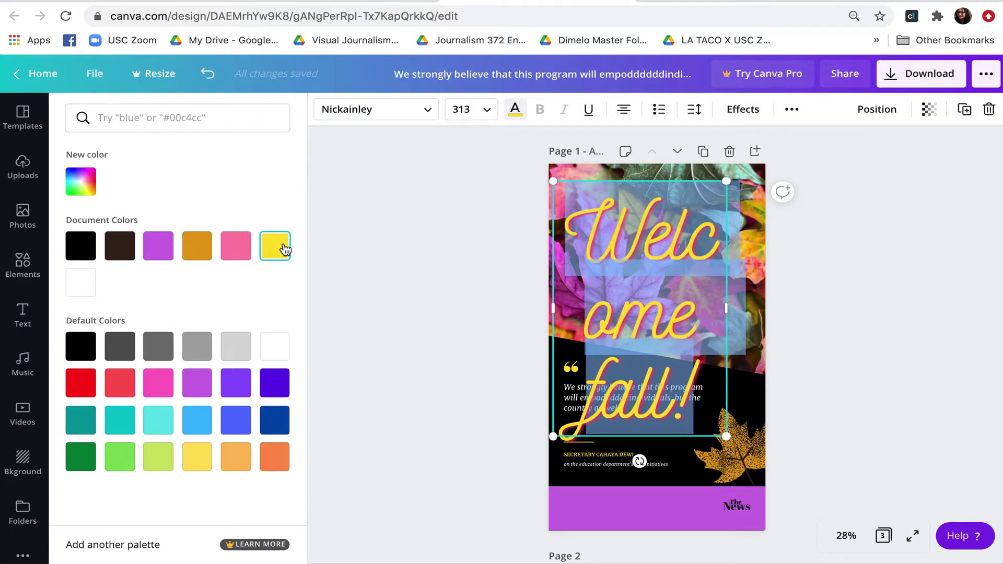
{"action": "left_click", "coordinate": [428, 113]}
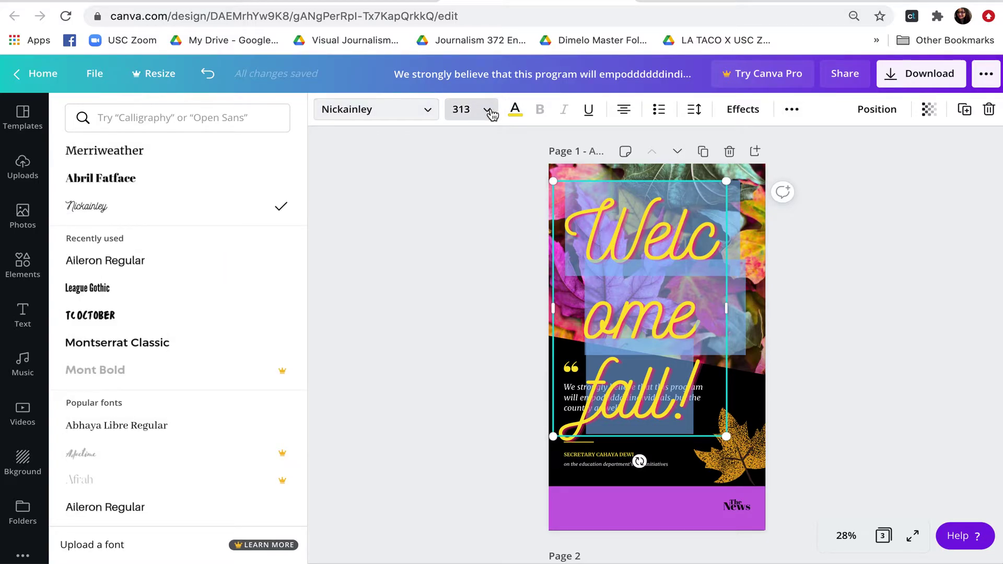
{"action": "left_click", "coordinate": [489, 110]}
{"action": "scroll", "coordinate": [495, 370], "scroll_direction": "down", "scroll_amount": 5}
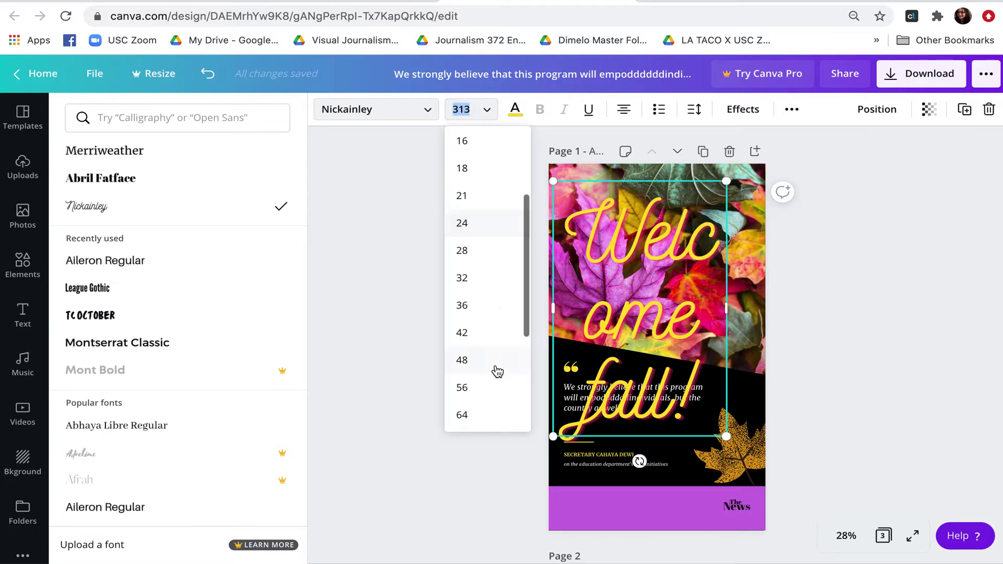
{"action": "left_click", "coordinate": [496, 372]}
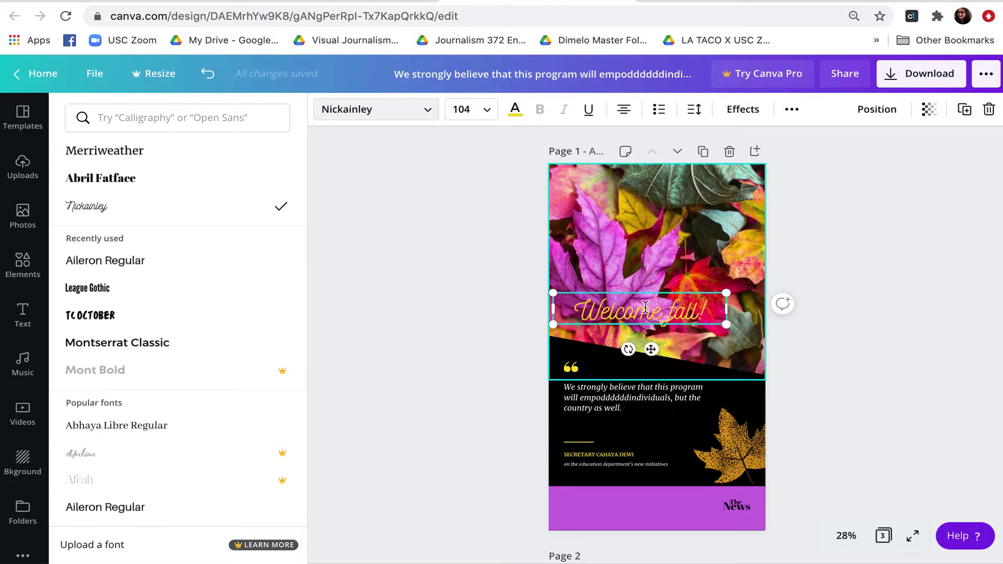
{"action": "left_click_drag", "start_coordinate": [674, 289], "coordinate": [657, 308]}
{"action": "left_click", "coordinate": [577, 370]}
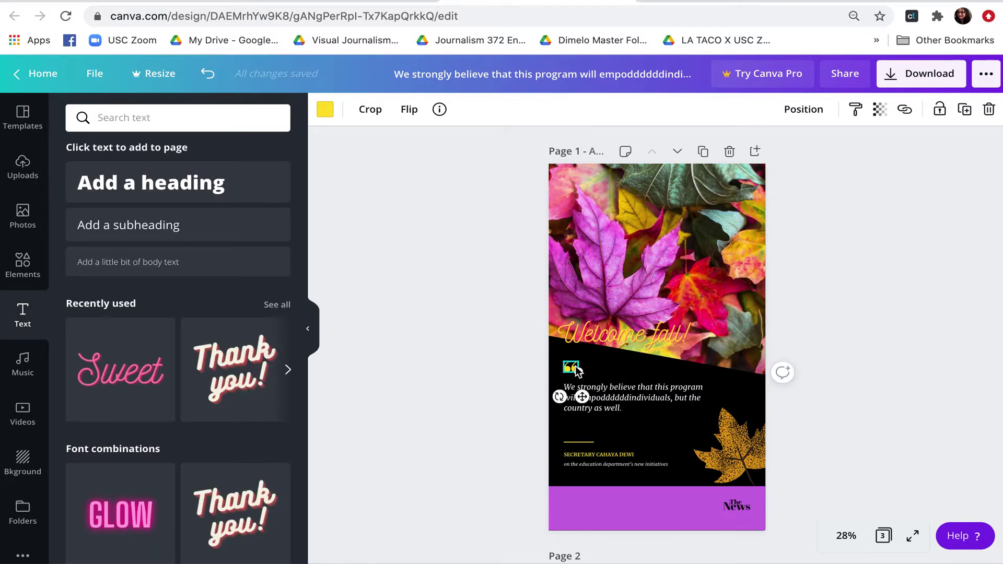
Step: Drag the 'Welcome fall!' heading onto the black band just above the quote text
{"action": "left_click", "coordinate": [580, 379]}
{"action": "left_click_drag", "start_coordinate": [582, 330], "coordinate": [589, 415]}
{"action": "left_click_drag", "start_coordinate": [590, 375], "coordinate": [590, 397]}
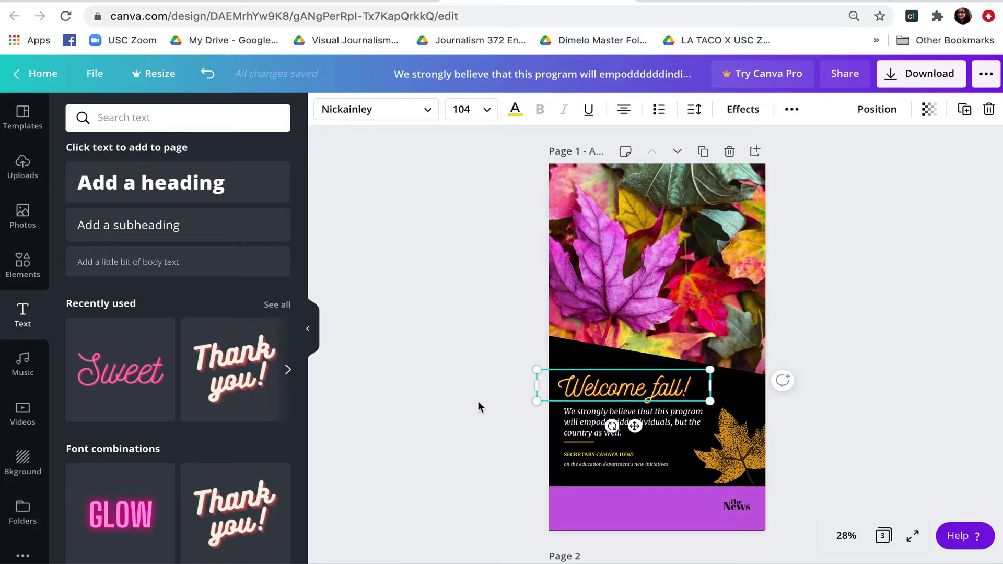
{"action": "left_click", "coordinate": [477, 405]}
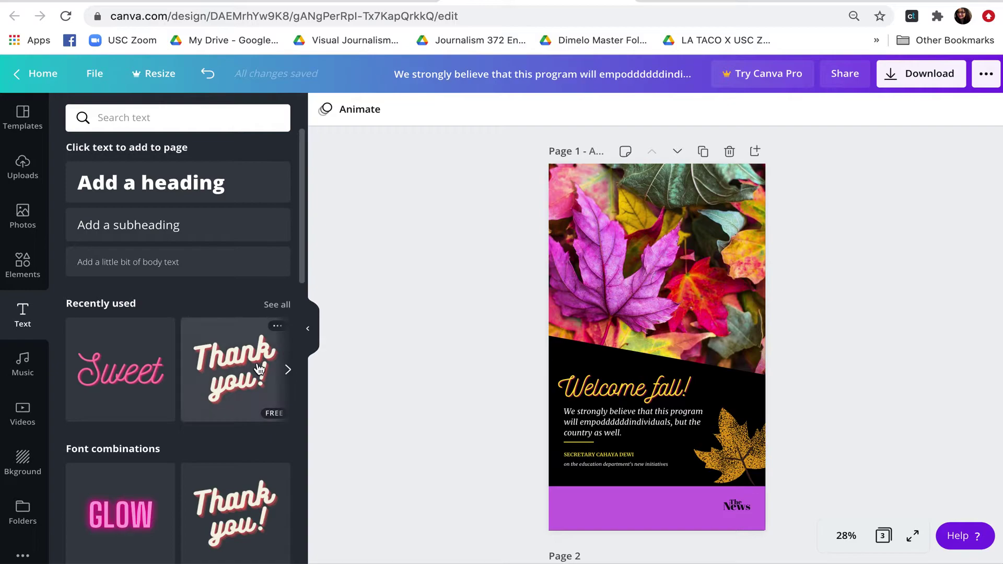
Step: Scroll past the text styles and switch to the Music, then stock Videos libraries
{"action": "scroll", "coordinate": [209, 359], "scroll_direction": "down", "scroll_amount": 2}
{"action": "scroll", "coordinate": [209, 359], "scroll_direction": "down", "scroll_amount": 10}
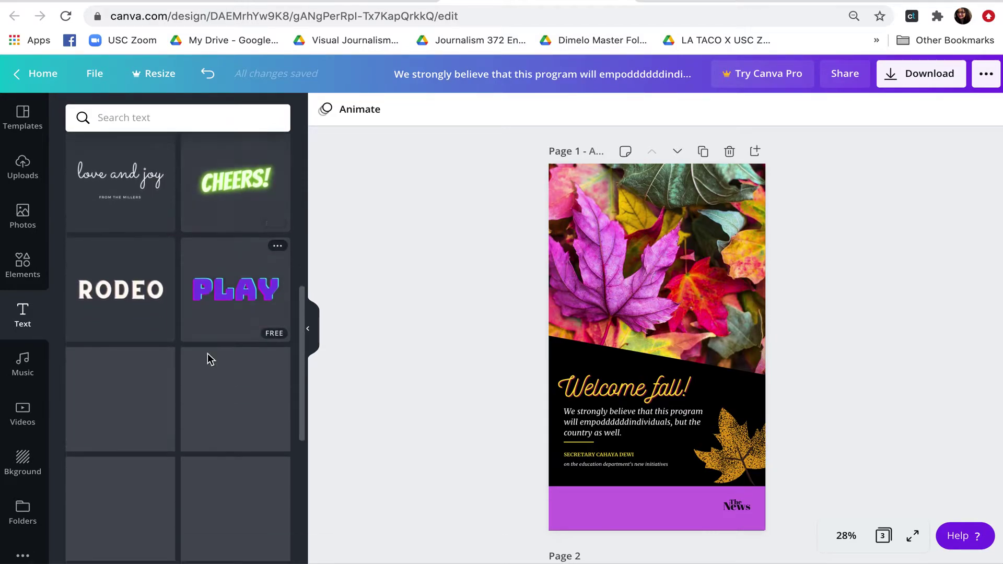
{"action": "left_click", "coordinate": [24, 369]}
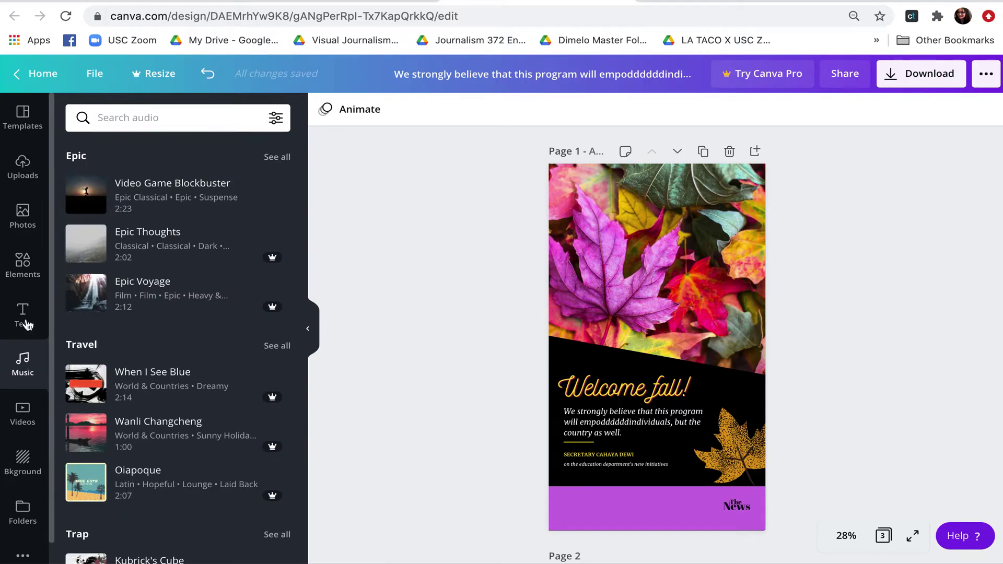
{"action": "left_click", "coordinate": [22, 413]}
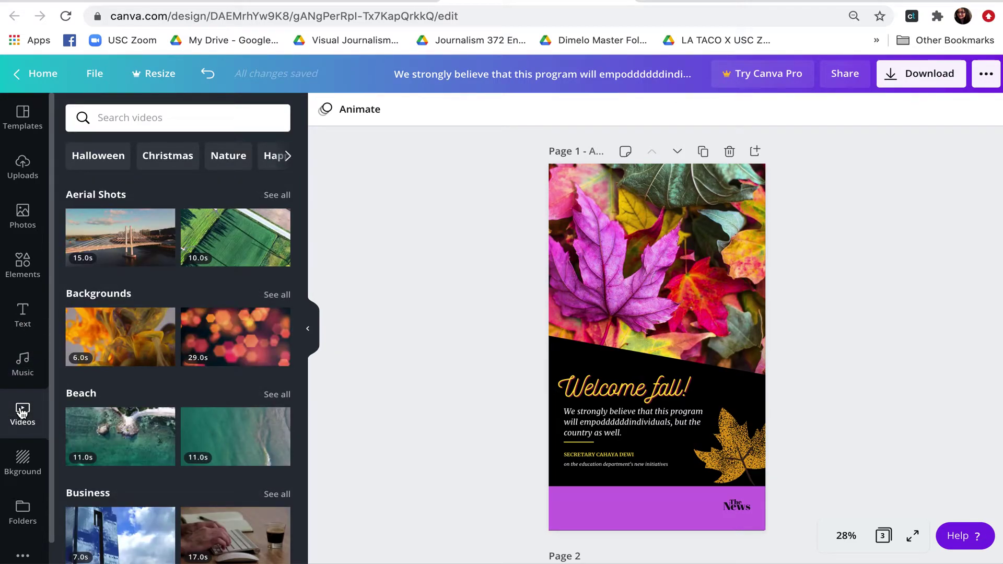
Step: Scroll through the stock video library, then bring up the page background options
{"action": "scroll", "coordinate": [22, 413], "scroll_direction": "down", "scroll_amount": 1}
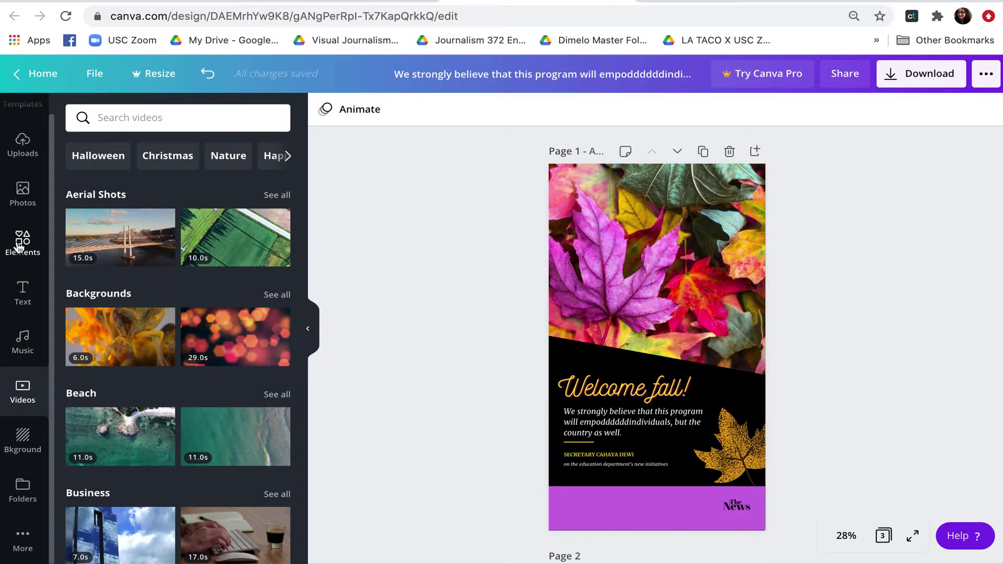
{"action": "scroll", "coordinate": [20, 233], "scroll_direction": "up", "scroll_amount": 1}
{"action": "scroll", "coordinate": [21, 198], "scroll_direction": "up", "scroll_amount": 1}
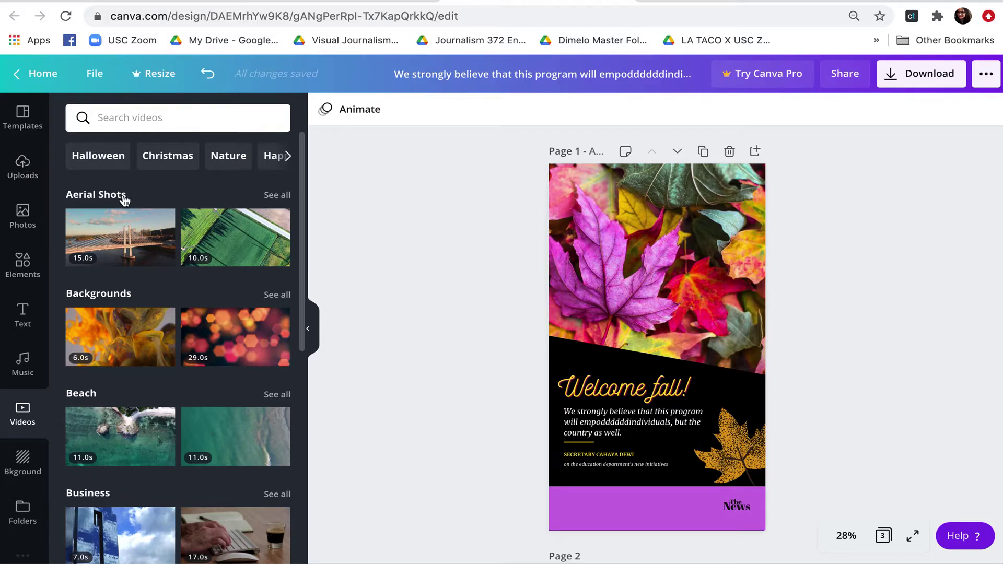
{"action": "scroll", "coordinate": [26, 439], "scroll_direction": "down", "scroll_amount": 2}
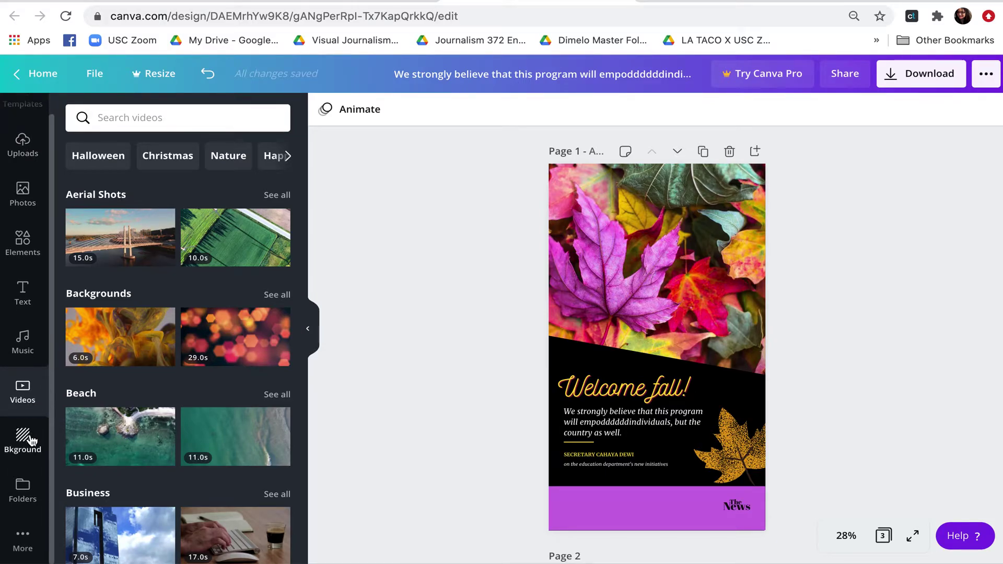
{"action": "left_click", "coordinate": [30, 443]}
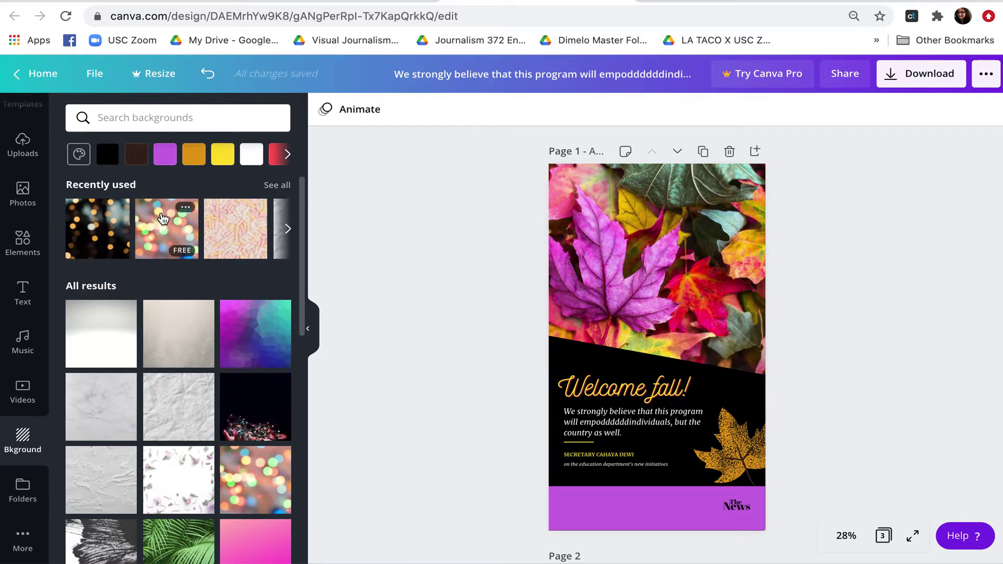
Step: Set the pastel bokeh photo as page background, then browse the Folders and Uploads libraries
{"action": "left_click", "coordinate": [164, 221]}
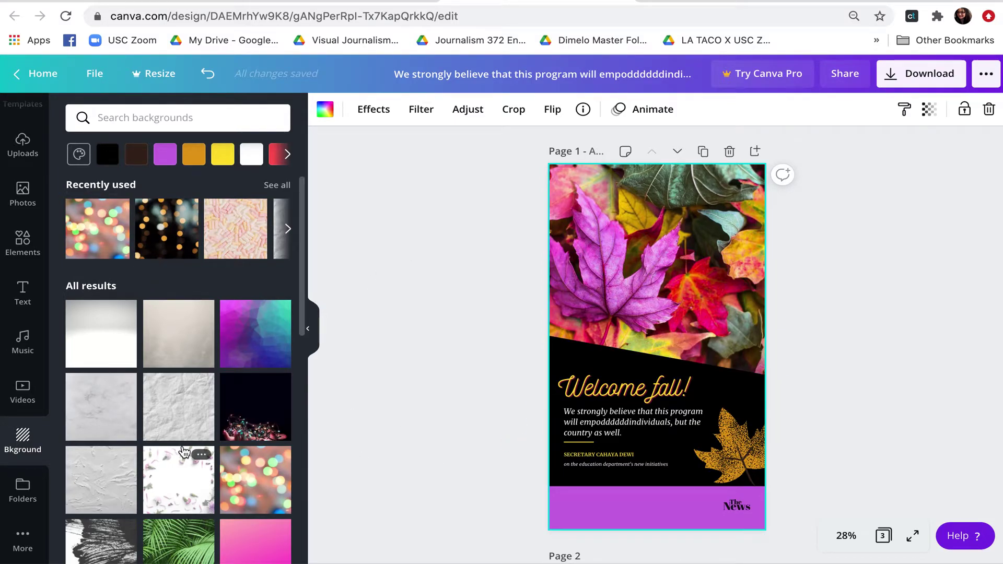
{"action": "scroll", "coordinate": [184, 451], "scroll_direction": "down", "scroll_amount": 5}
{"action": "scroll", "coordinate": [184, 451], "scroll_direction": "down", "scroll_amount": 1}
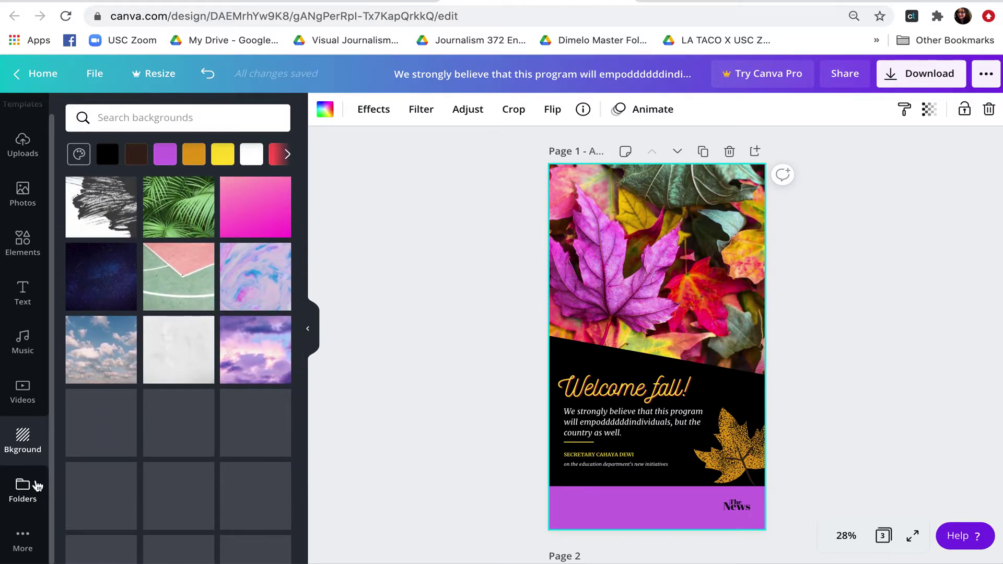
{"action": "left_click", "coordinate": [23, 491]}
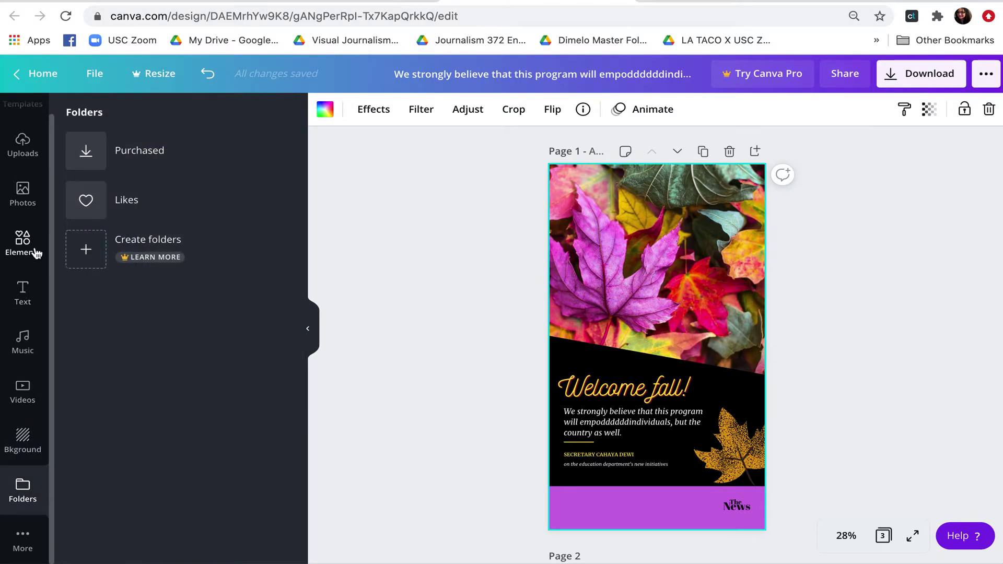
{"action": "left_click", "coordinate": [33, 153]}
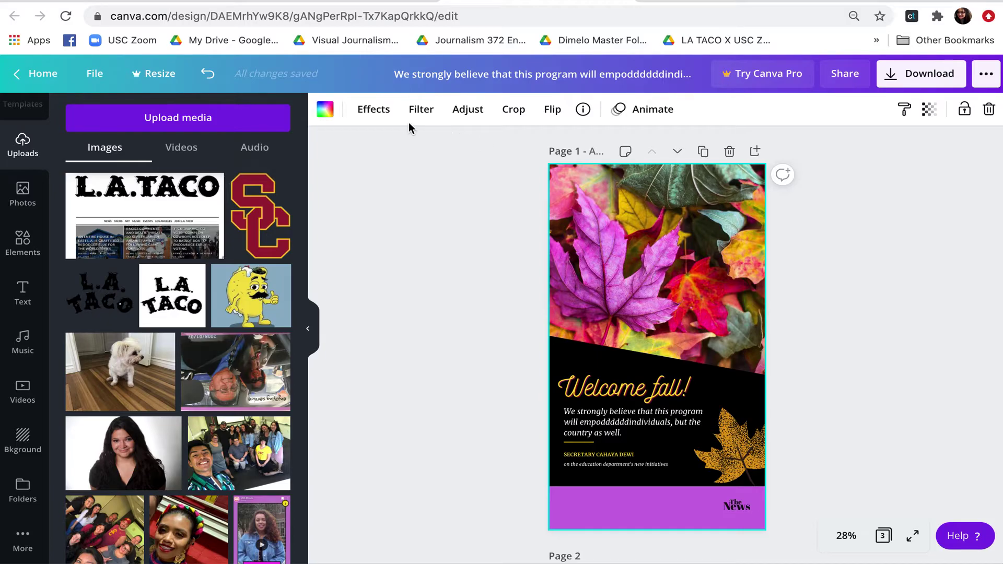
Step: Review the background image's Effects, Filter, Adjust and Crop options, then deselect it
{"action": "left_click", "coordinate": [376, 115]}
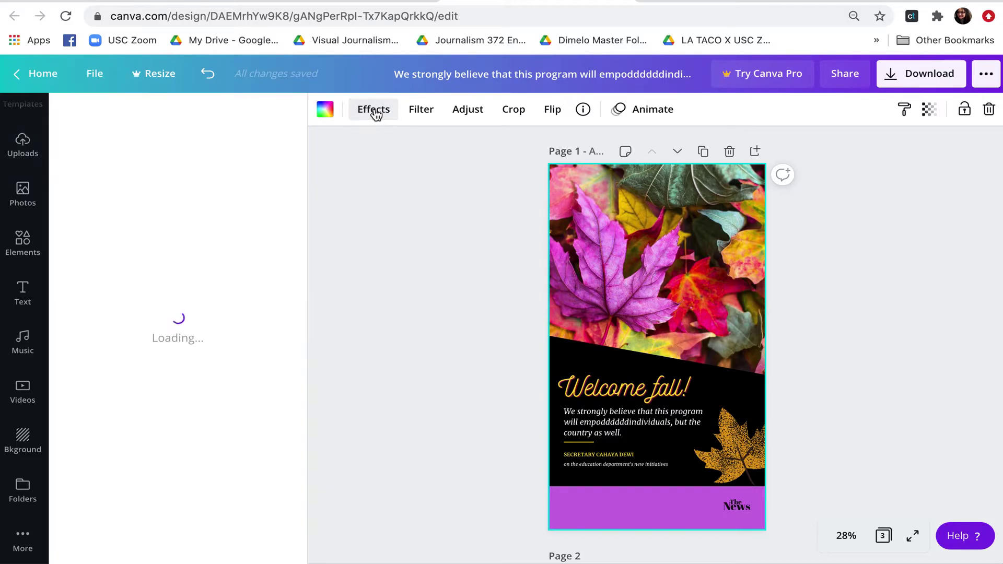
{"action": "left_click", "coordinate": [428, 114]}
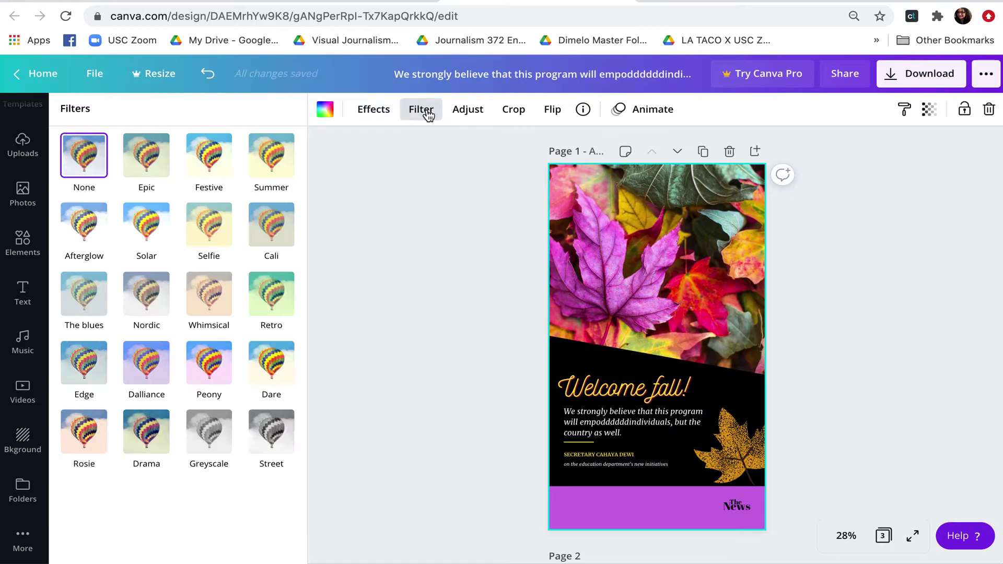
{"action": "left_click", "coordinate": [466, 114]}
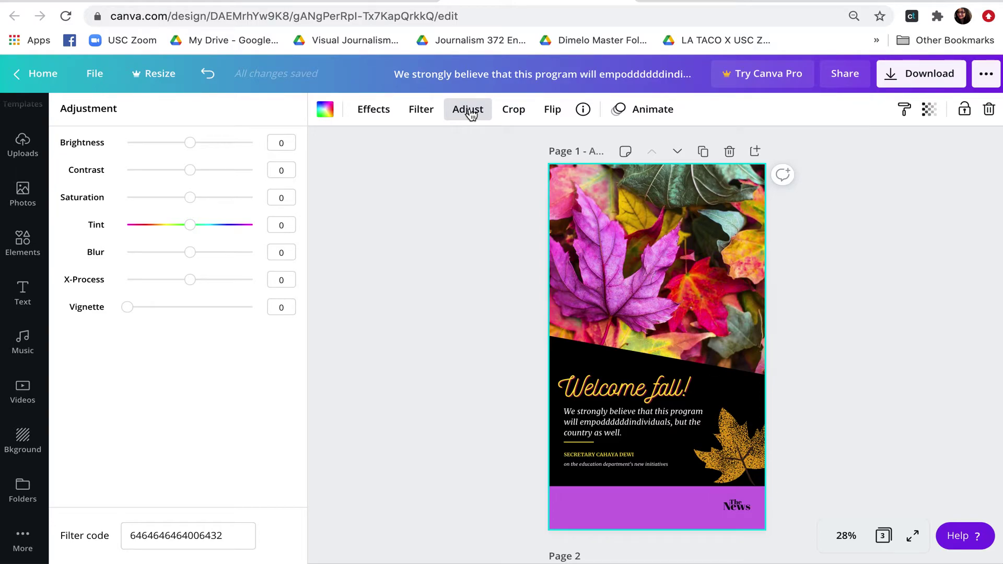
{"action": "left_click", "coordinate": [513, 108]}
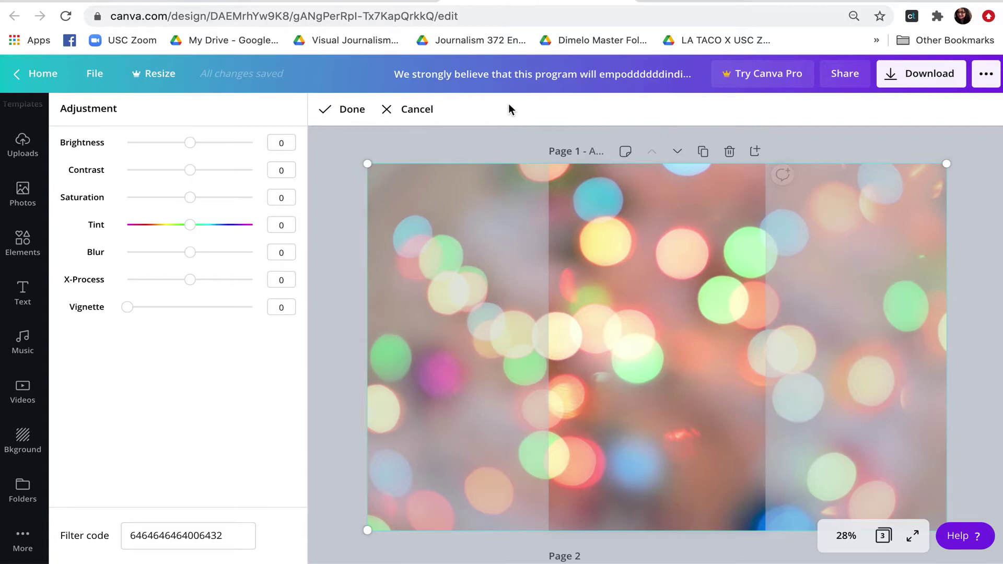
{"action": "left_click", "coordinate": [347, 110]}
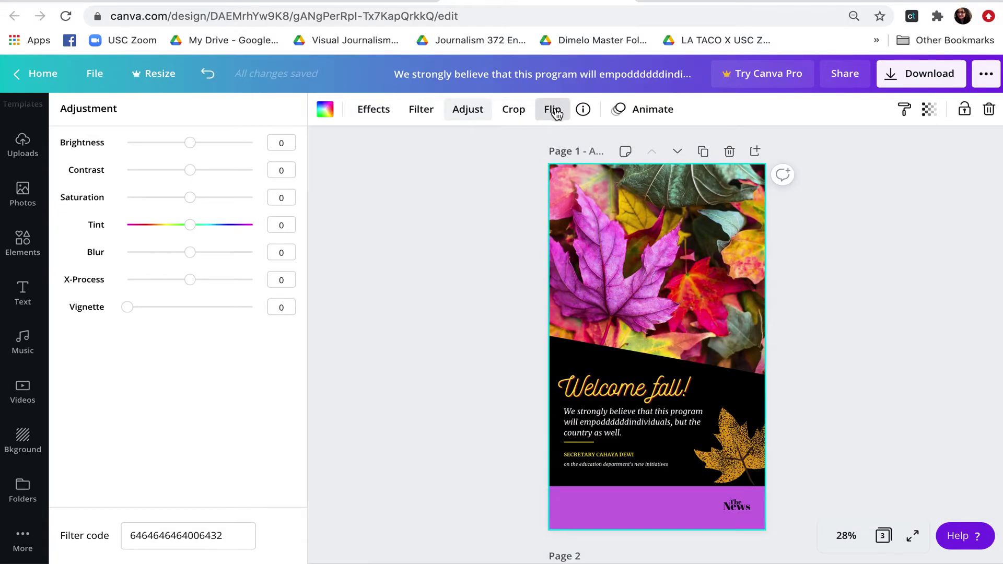
{"action": "left_click", "coordinate": [504, 208]}
{"action": "left_click", "coordinate": [503, 208]}
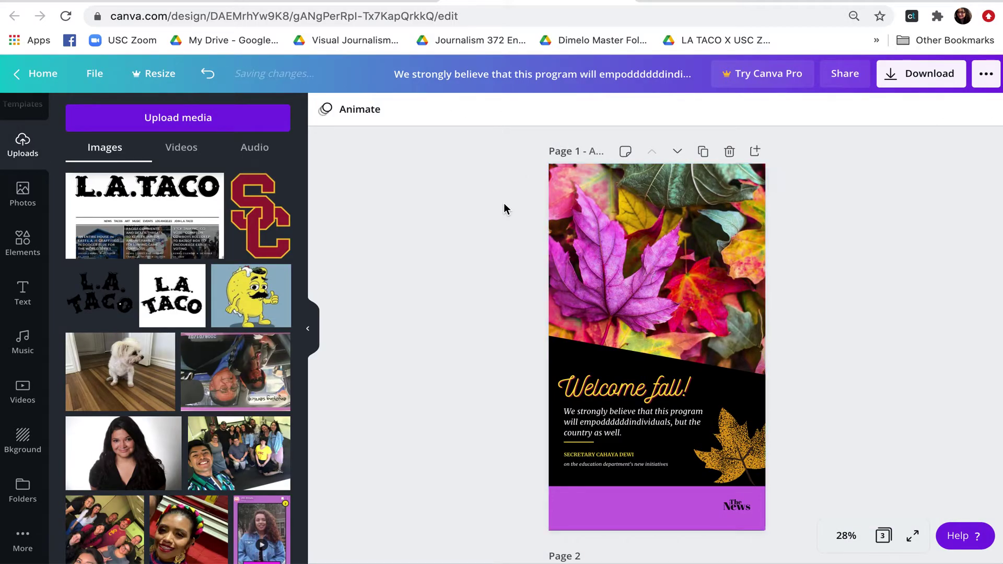
Step: Select the 'Welcome fall!' heading and set its text alignment to left
{"action": "left_click", "coordinate": [593, 376]}
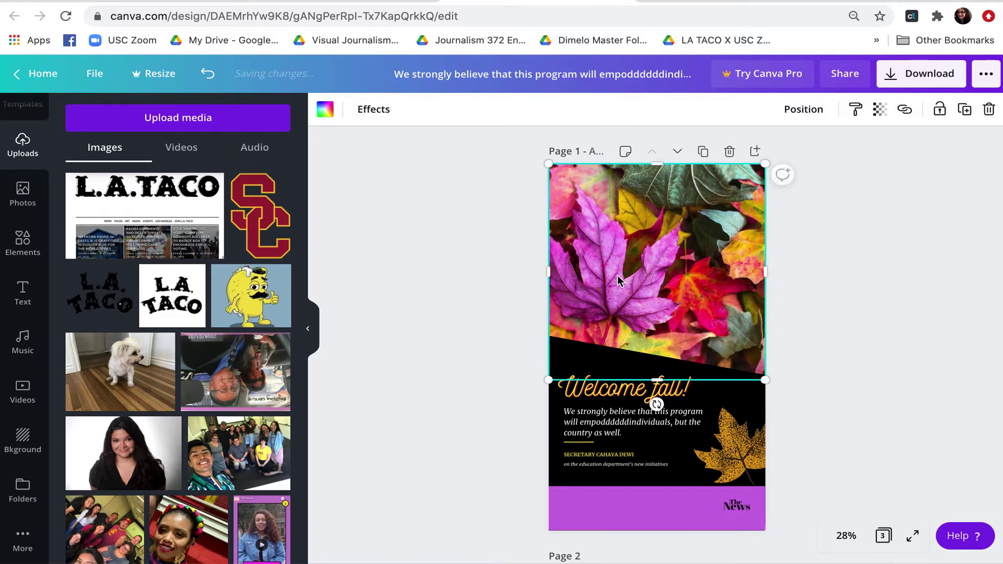
{"action": "left_click", "coordinate": [596, 413]}
{"action": "left_click", "coordinate": [616, 393]}
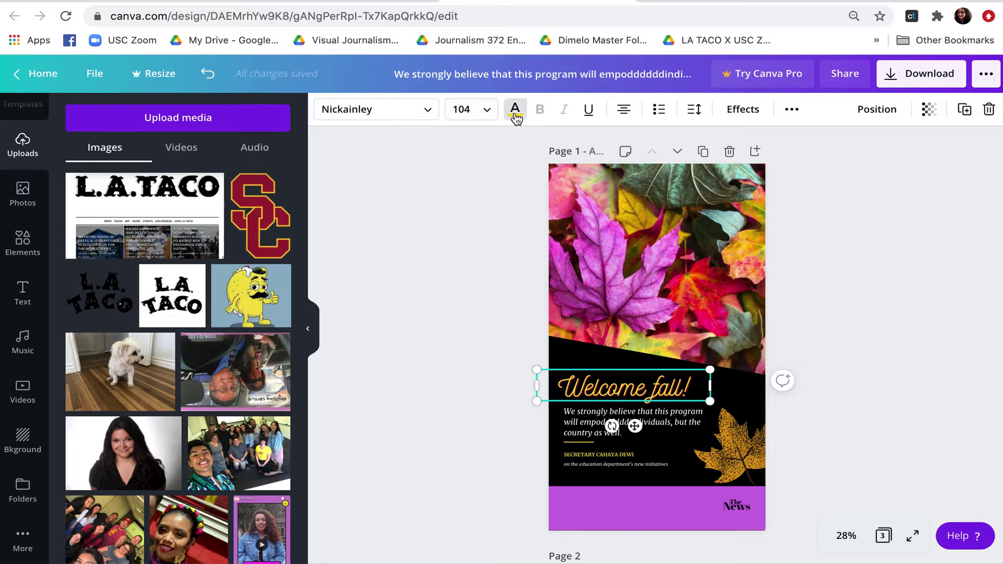
{"action": "left_click", "coordinate": [625, 113]}
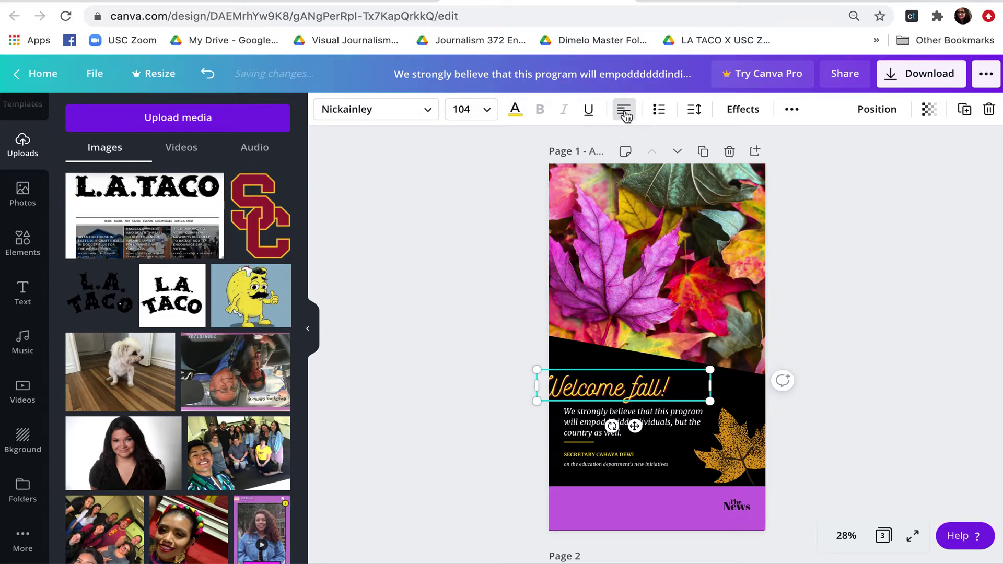
{"action": "left_click", "coordinate": [625, 112]}
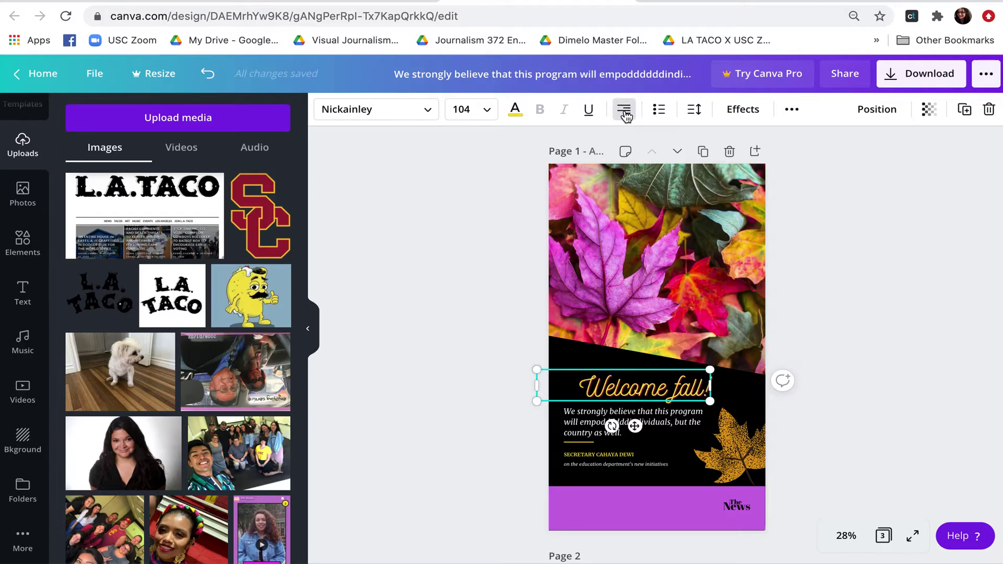
{"action": "left_click", "coordinate": [626, 112]}
{"action": "left_click", "coordinate": [629, 113]}
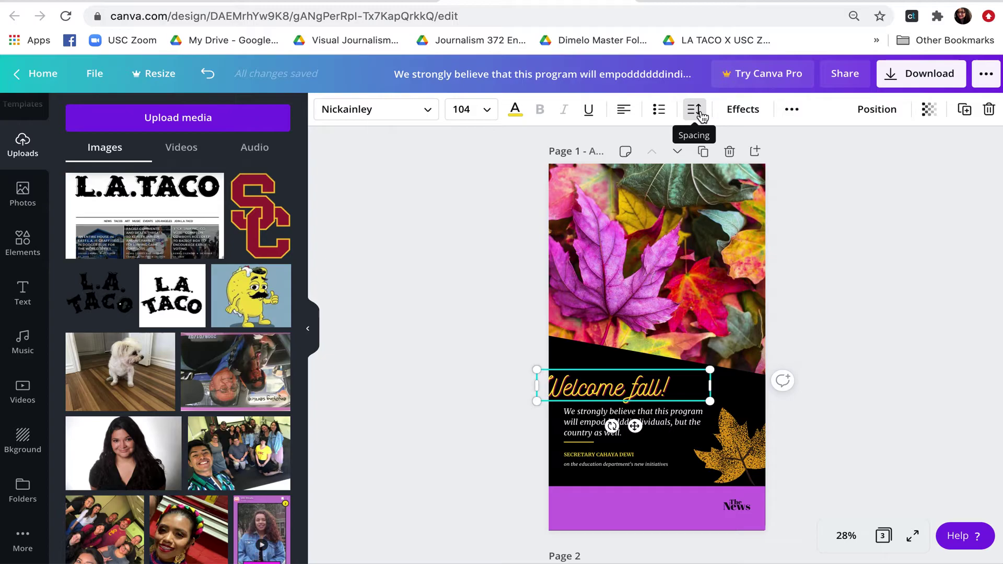
Step: Try the Lift effect on the heading, then drag it right to line up with the paragraph
{"action": "left_click", "coordinate": [747, 116]}
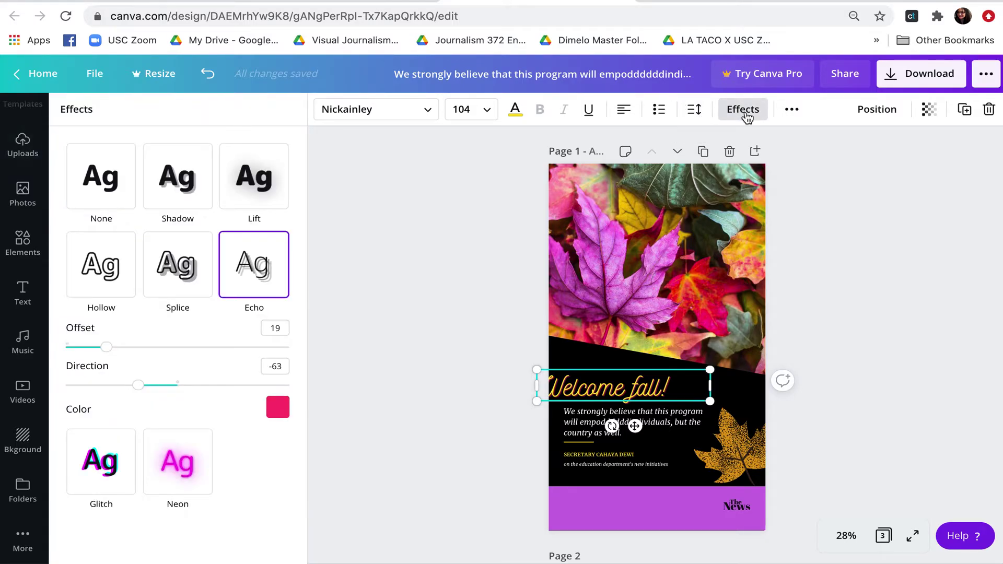
{"action": "left_click", "coordinate": [233, 177]}
{"action": "left_click", "coordinate": [354, 246]}
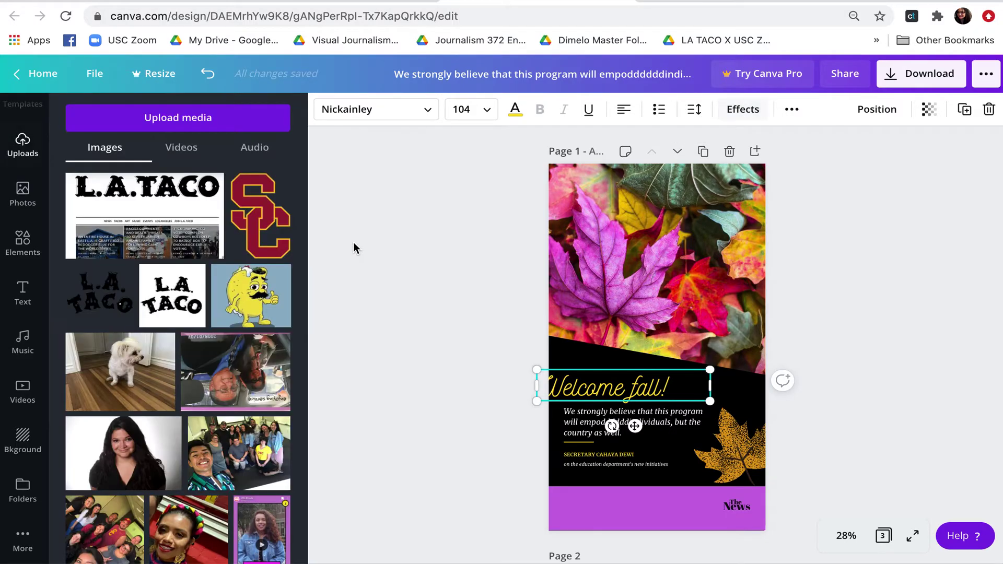
{"action": "left_click_drag", "start_coordinate": [604, 384], "coordinate": [628, 380]}
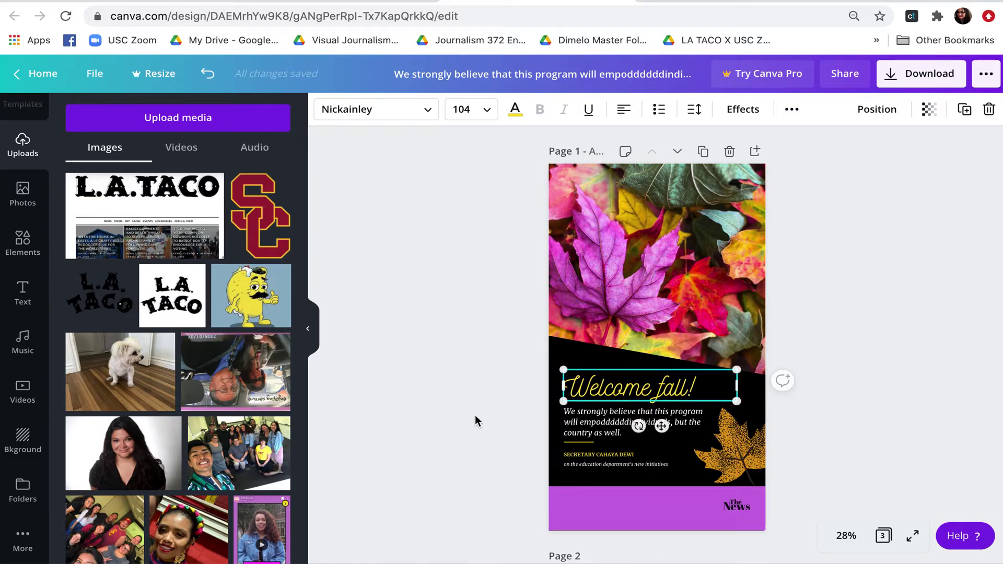
{"action": "left_click", "coordinate": [632, 422]}
{"action": "left_click", "coordinate": [730, 466]}
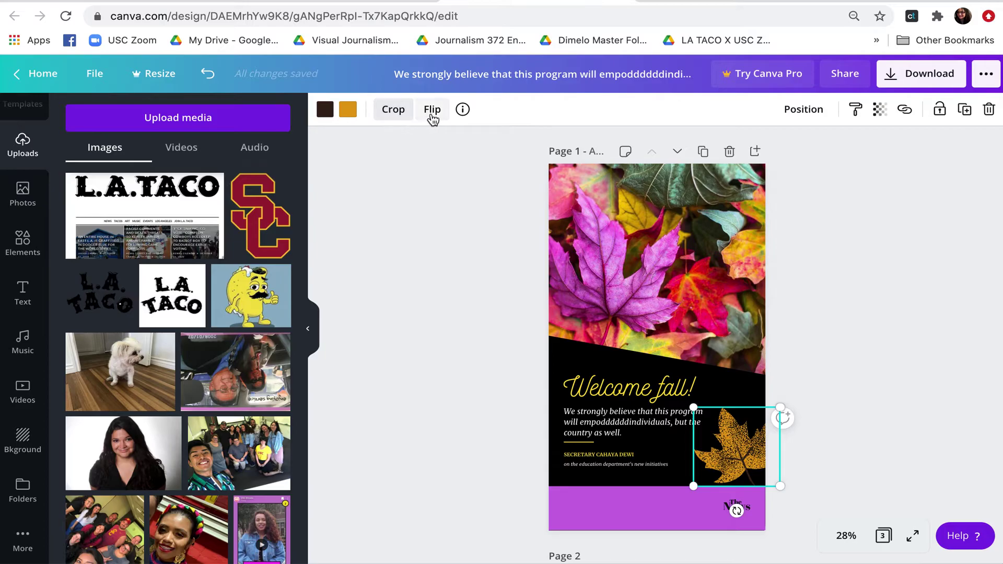
Step: Check the gold leaf's Position options, then lower its transparency slider so it fades
{"action": "left_click", "coordinate": [805, 111]}
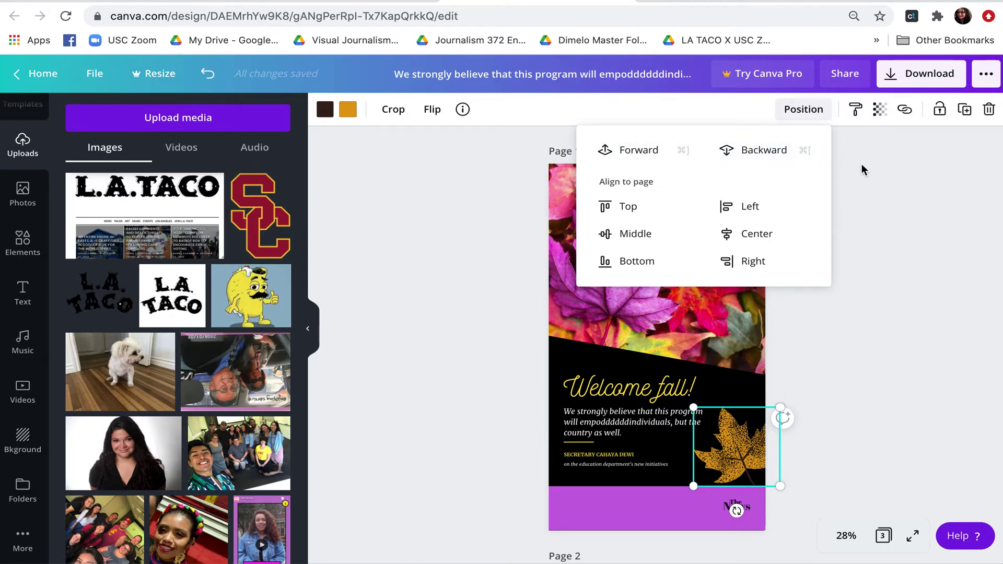
{"action": "left_click", "coordinate": [863, 169]}
{"action": "left_click", "coordinate": [745, 459]}
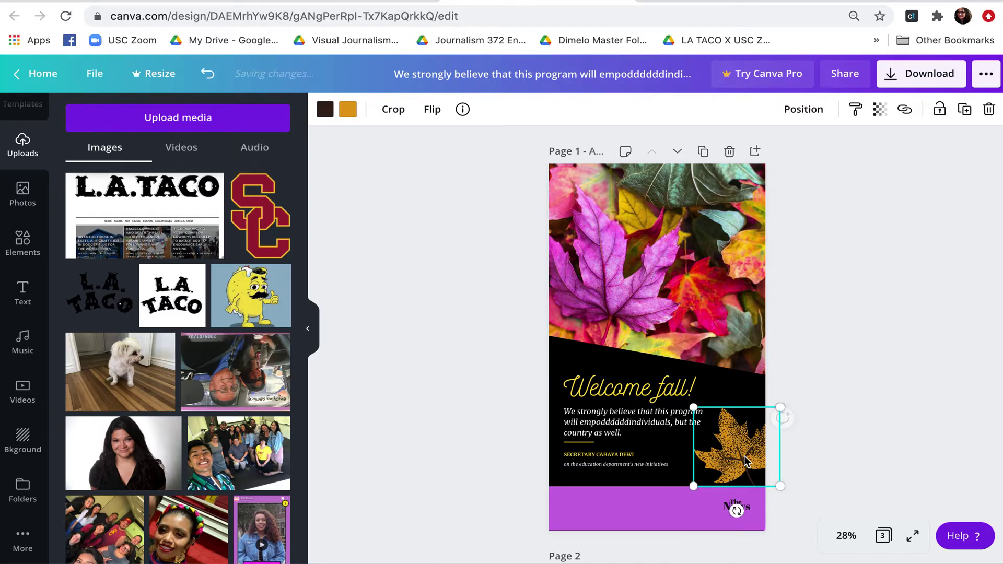
{"action": "left_click", "coordinate": [857, 110]}
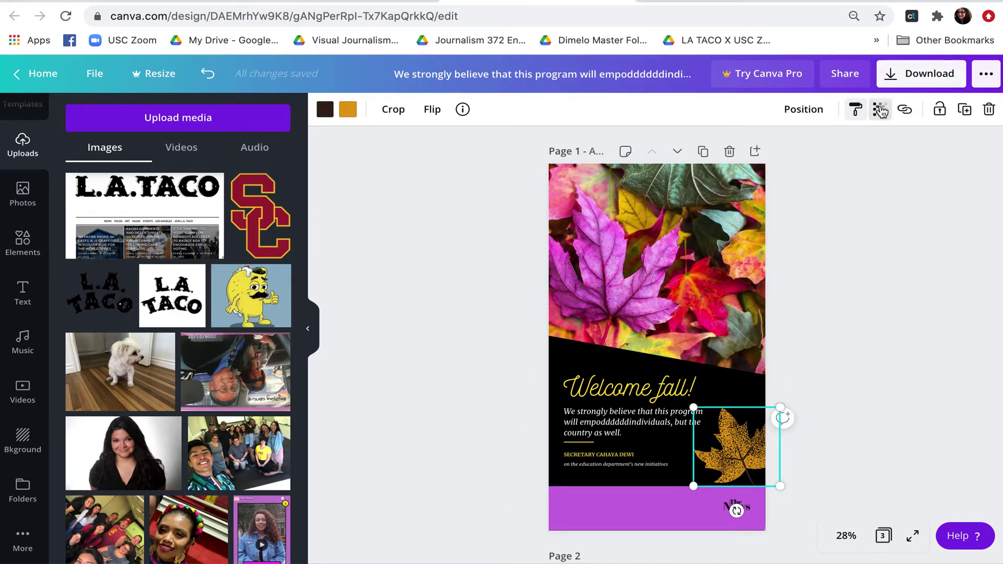
{"action": "left_click", "coordinate": [880, 123]}
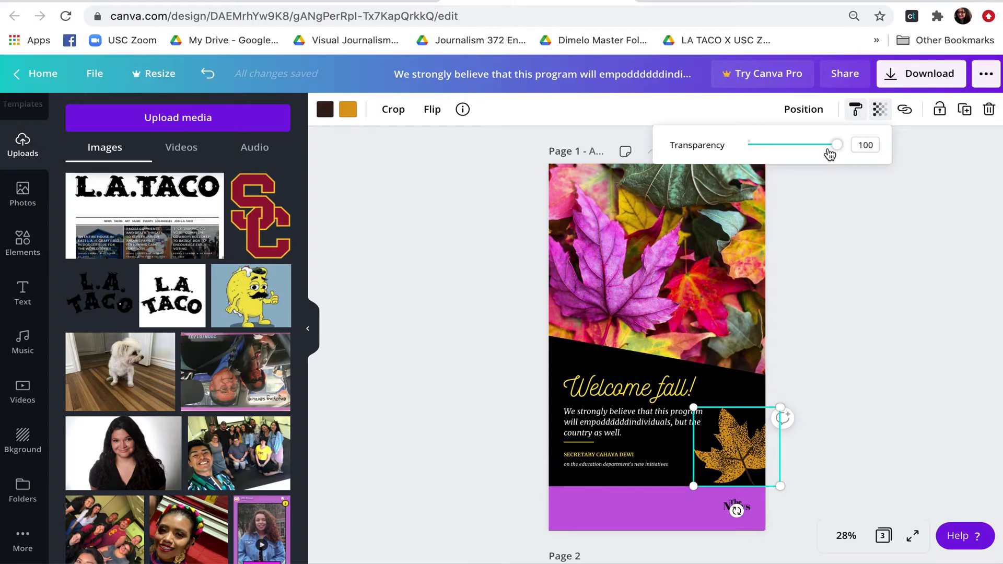
{"action": "mouse_move", "coordinate": [835, 147]}
{"action": "left_mouse_down"}
{"action": "mouse_move", "coordinate": [763, 153]}
{"action": "mouse_move", "coordinate": [849, 161]}
{"action": "left_mouse_up"}
{"action": "left_click", "coordinate": [932, 168]}
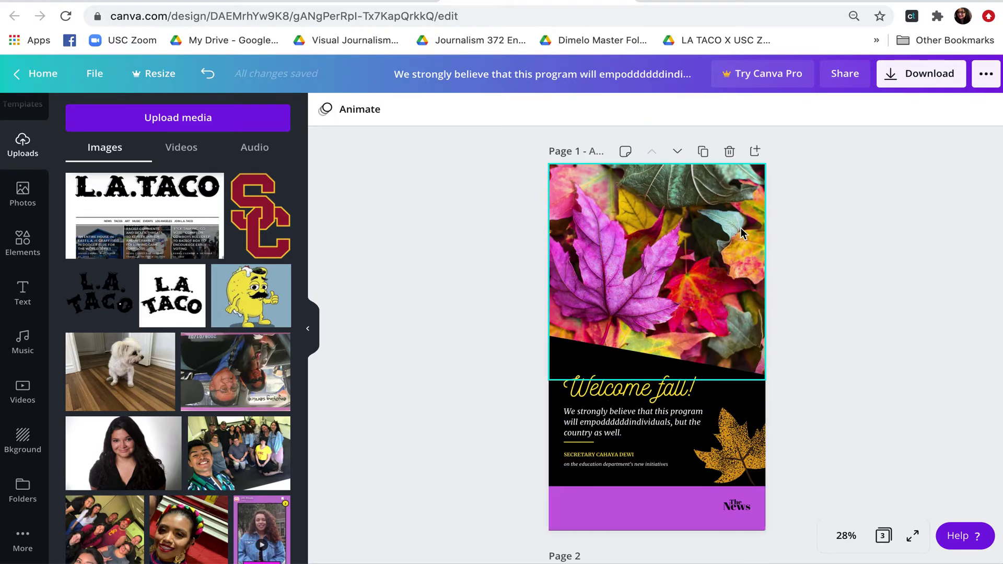
Step: Recolour the tilted black band behind the heading to the dark brown document colour
{"action": "left_click", "coordinate": [570, 362]}
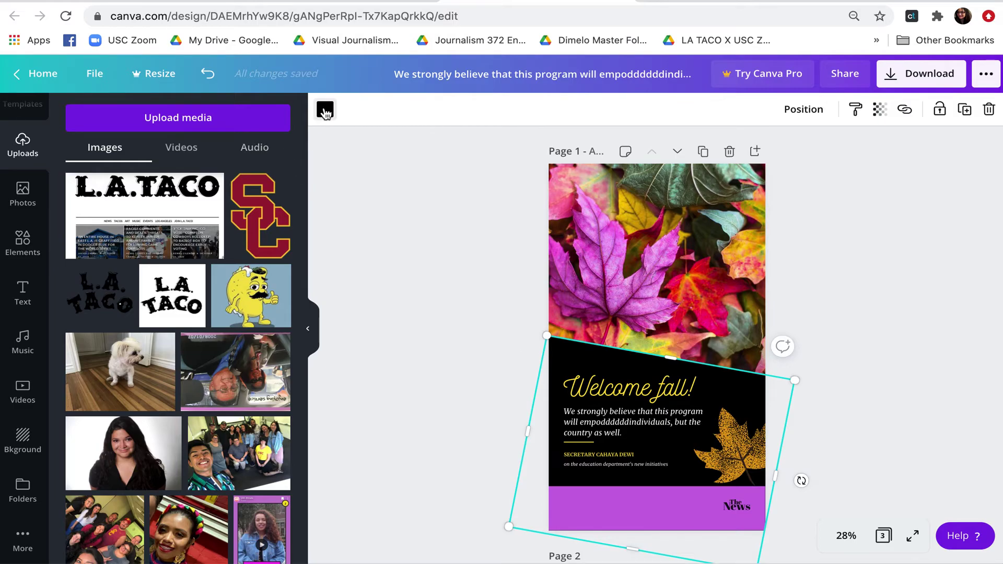
{"action": "left_click", "coordinate": [325, 109]}
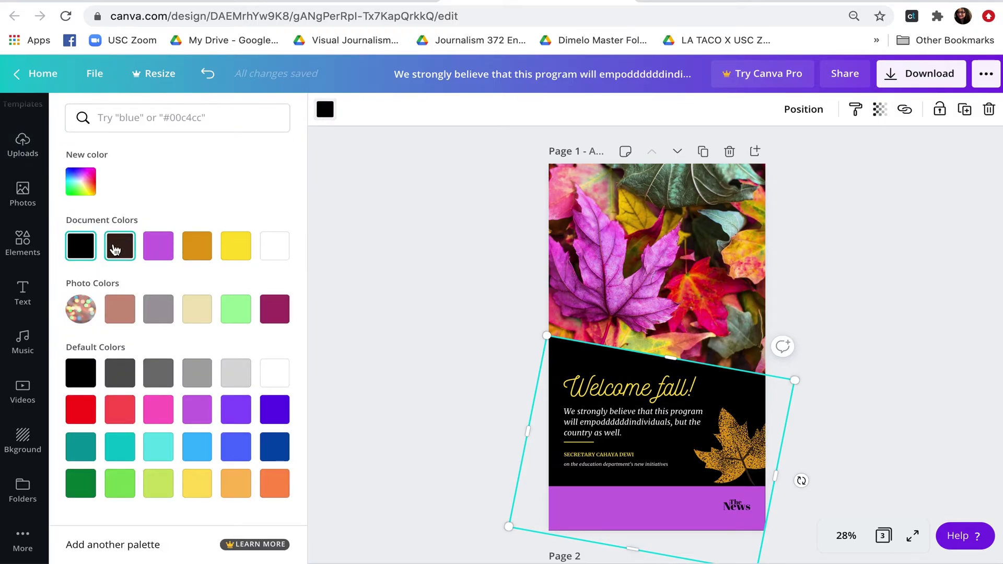
{"action": "left_click", "coordinate": [119, 246]}
{"action": "key", "text": "Escape"}
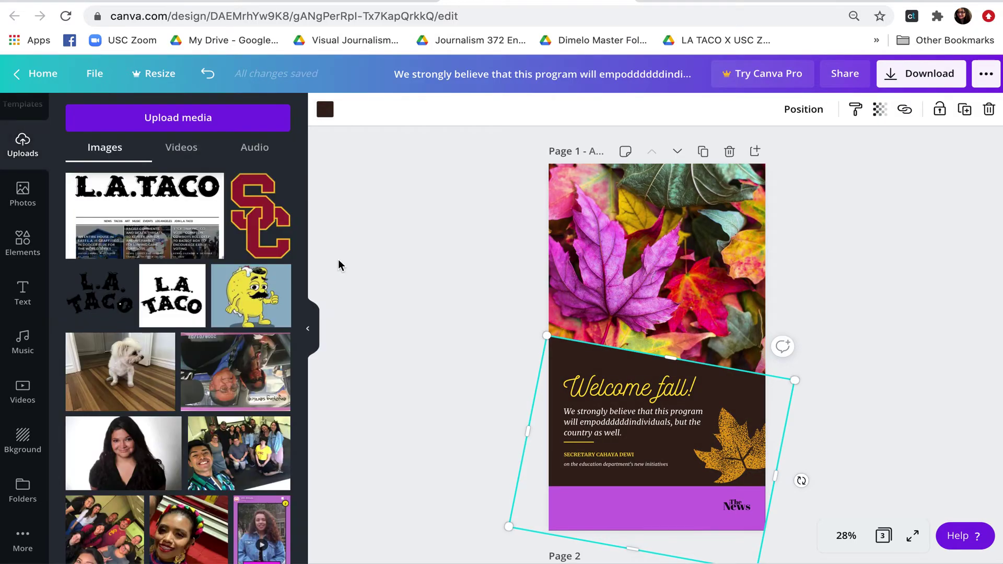
{"action": "left_click", "coordinate": [421, 272]}
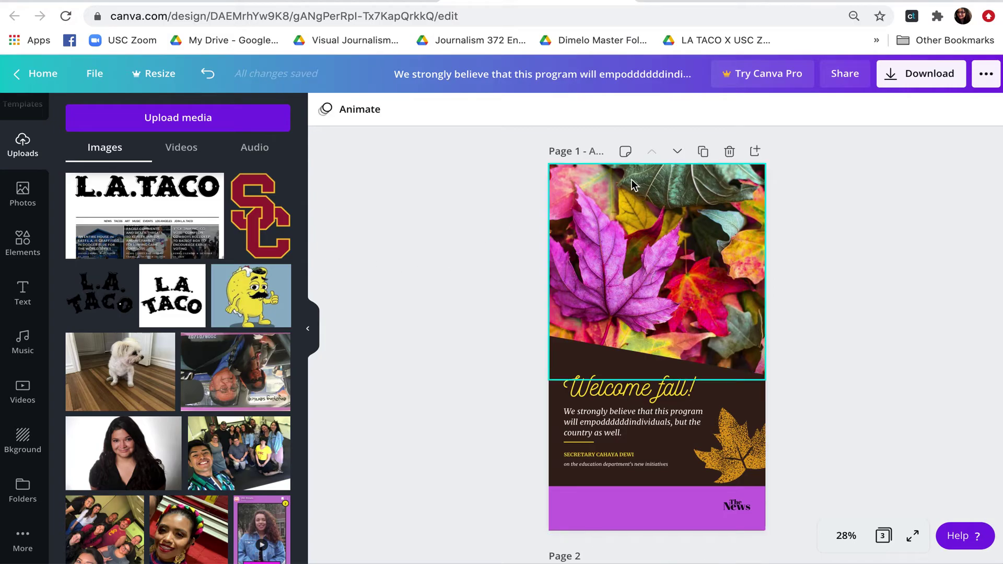
{"action": "left_click", "coordinate": [569, 252]}
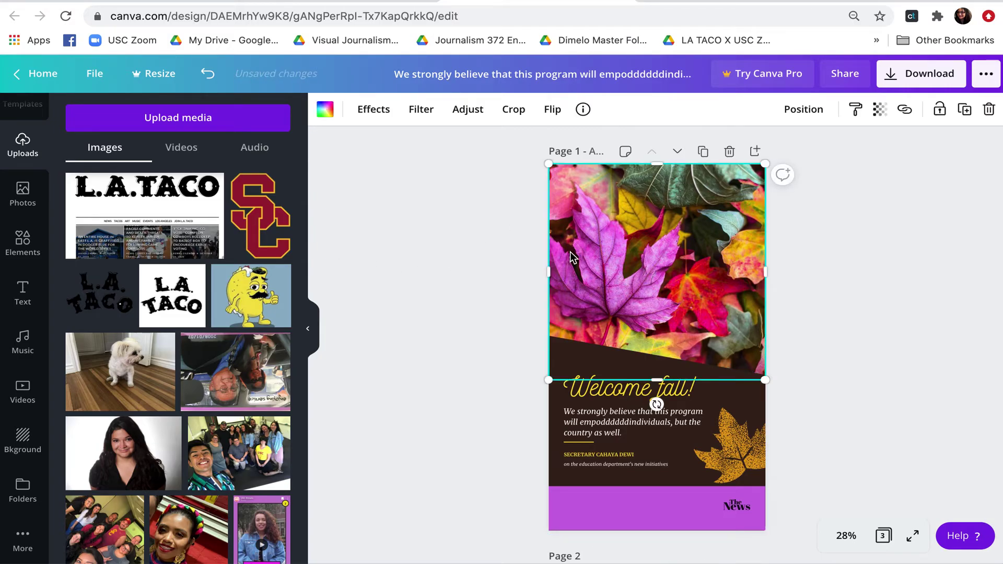
{"action": "left_click", "coordinate": [444, 233]}
Step: Preview the Block and Fade page animations, then apply Tumble to page 1
{"action": "left_click", "coordinate": [359, 111]}
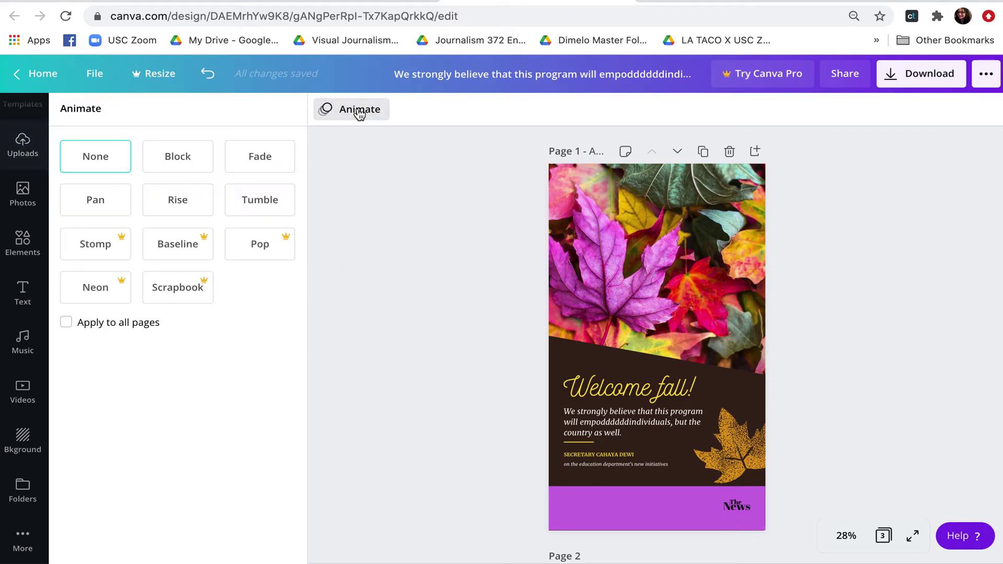
{"action": "left_click", "coordinate": [191, 160]}
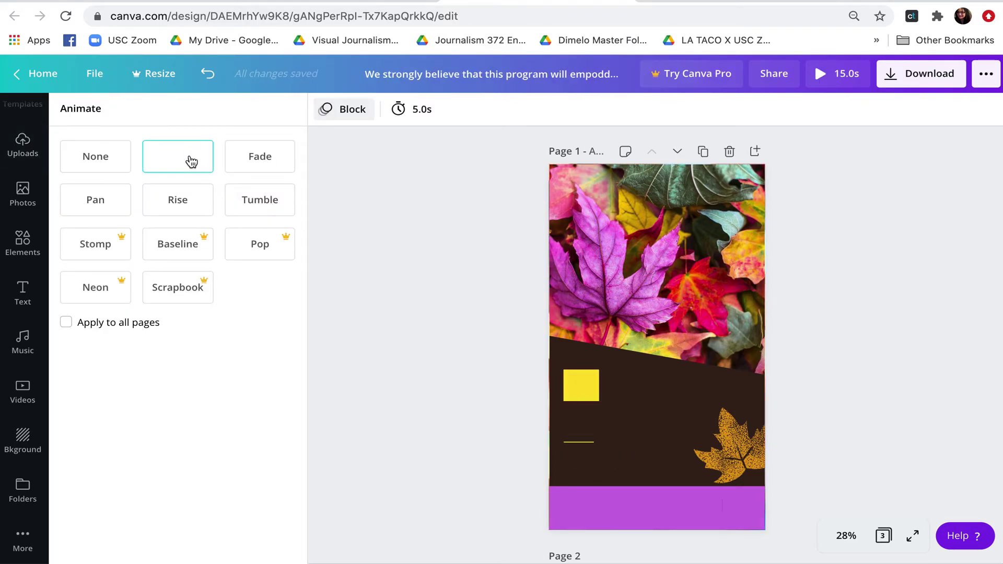
{"action": "left_click", "coordinate": [272, 163]}
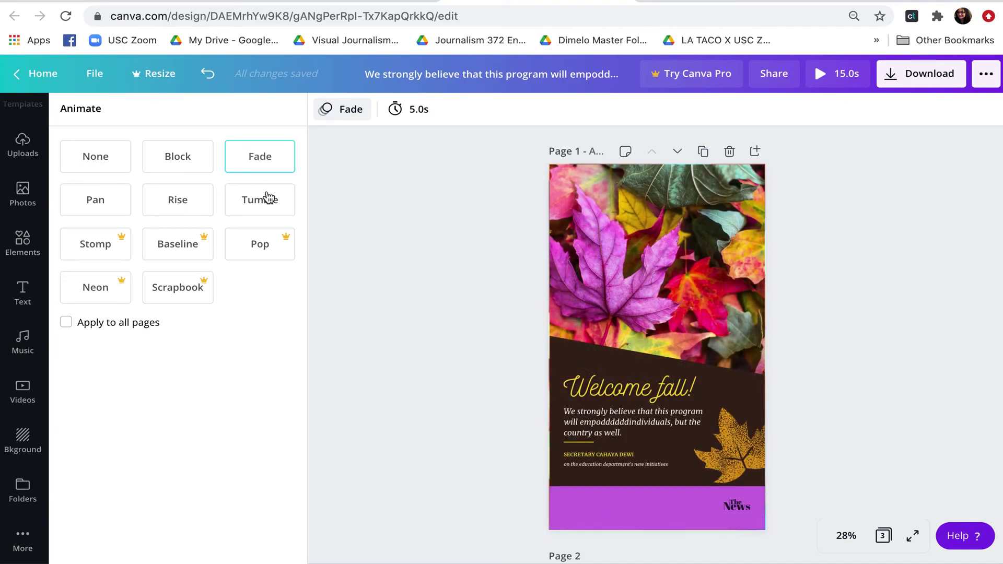
{"action": "left_click", "coordinate": [269, 208]}
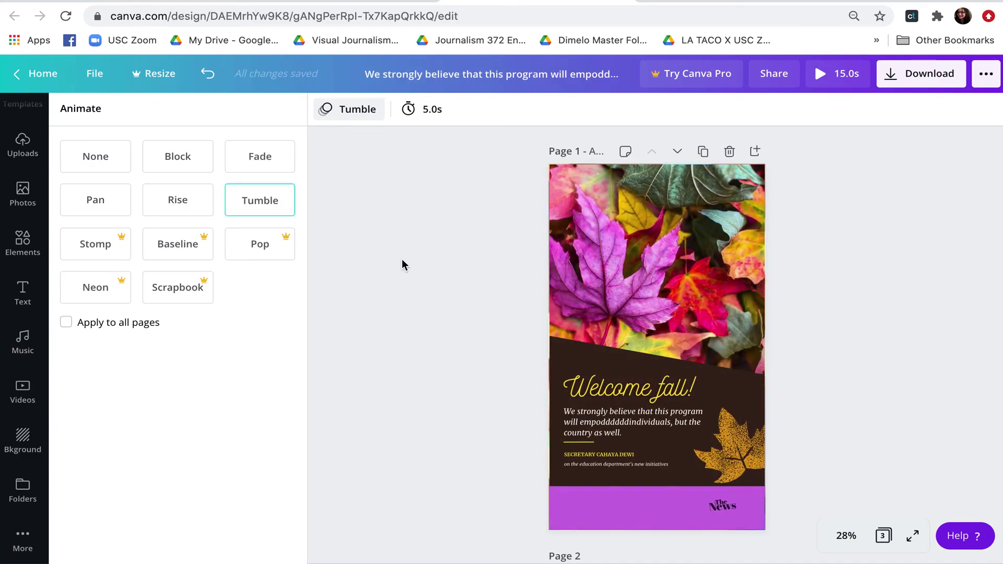
{"action": "left_click", "coordinate": [403, 264]}
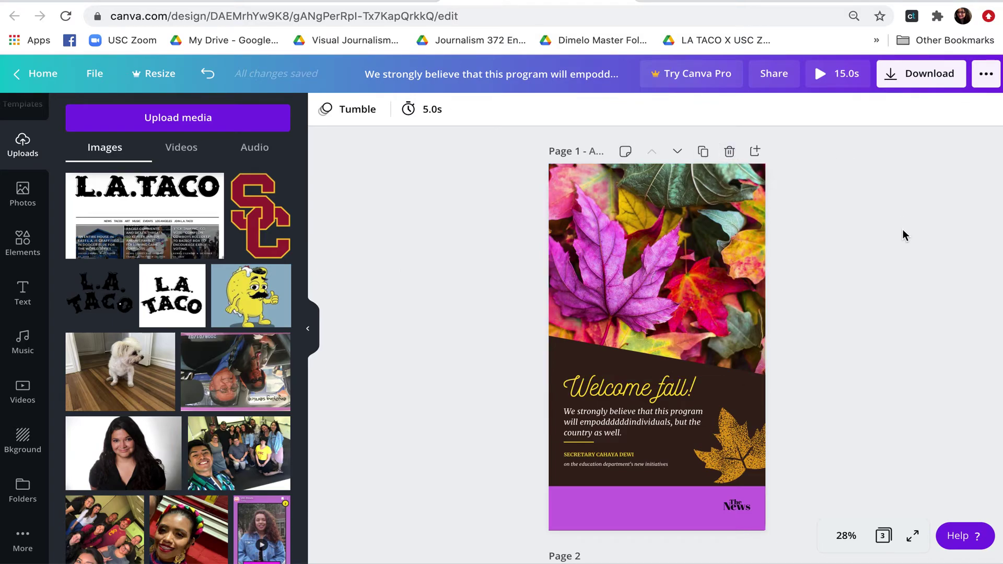
{"action": "left_click", "coordinate": [19, 198]}
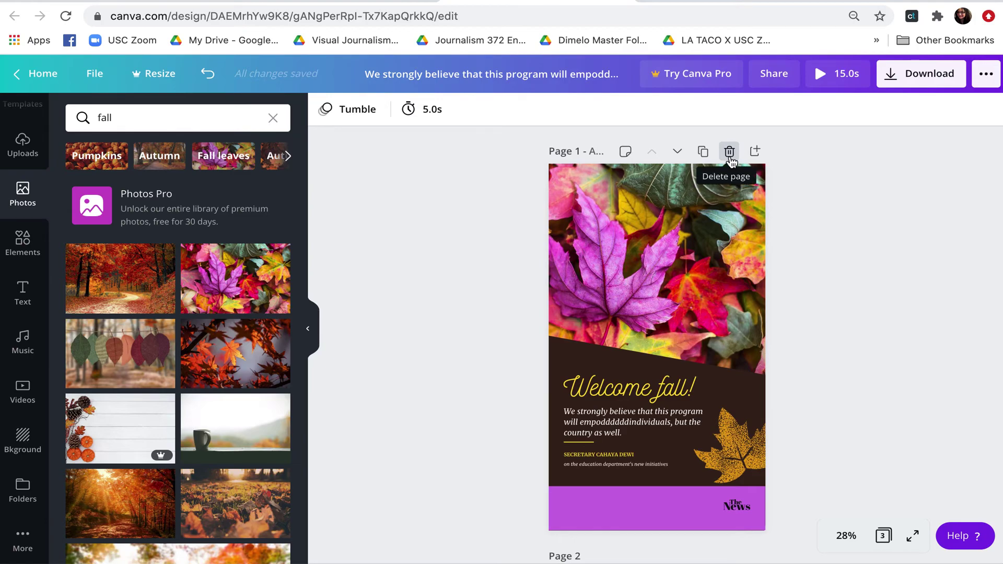
Step: Scroll the 'fall' stock photo results, then open and close the sharing menu
{"action": "scroll", "coordinate": [833, 255], "scroll_direction": "down", "scroll_amount": 10}
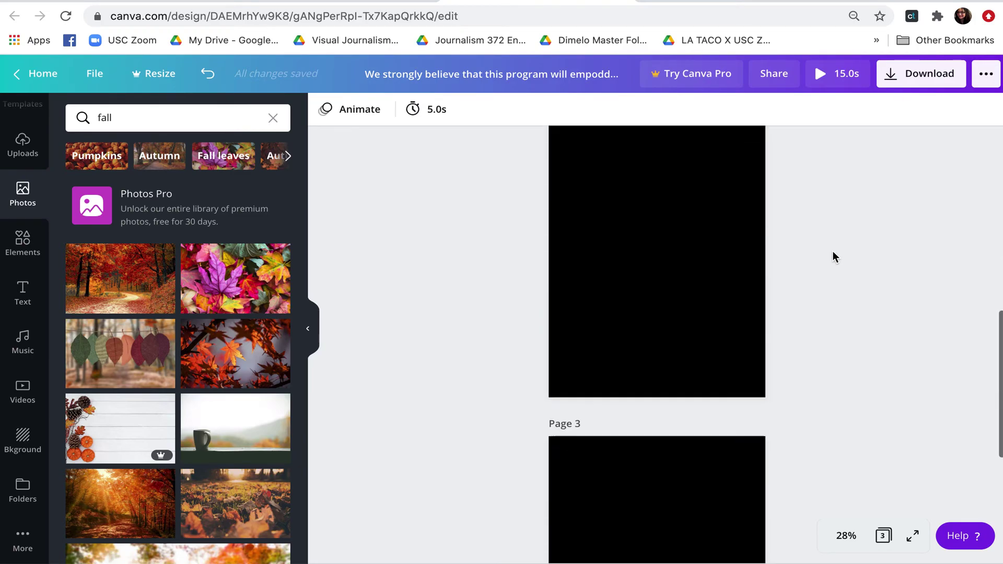
{"action": "scroll", "coordinate": [833, 256], "scroll_direction": "up", "scroll_amount": 10}
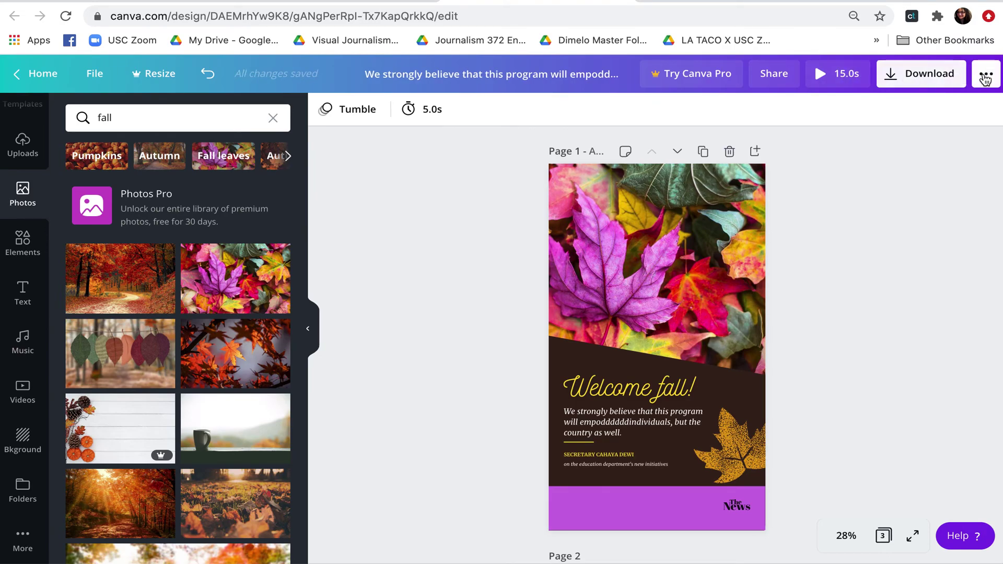
{"action": "left_click", "coordinate": [986, 77]}
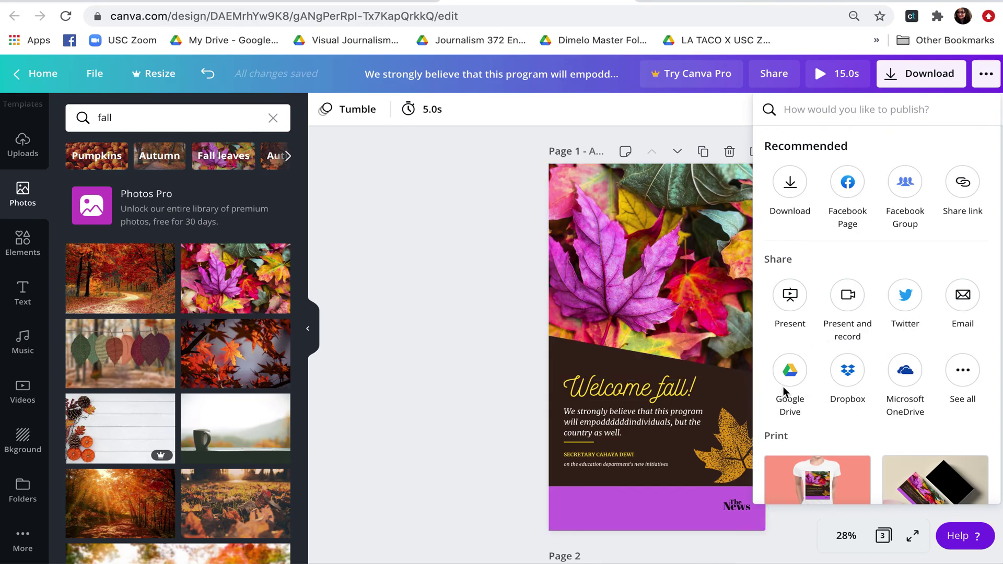
{"action": "left_click", "coordinate": [463, 355]}
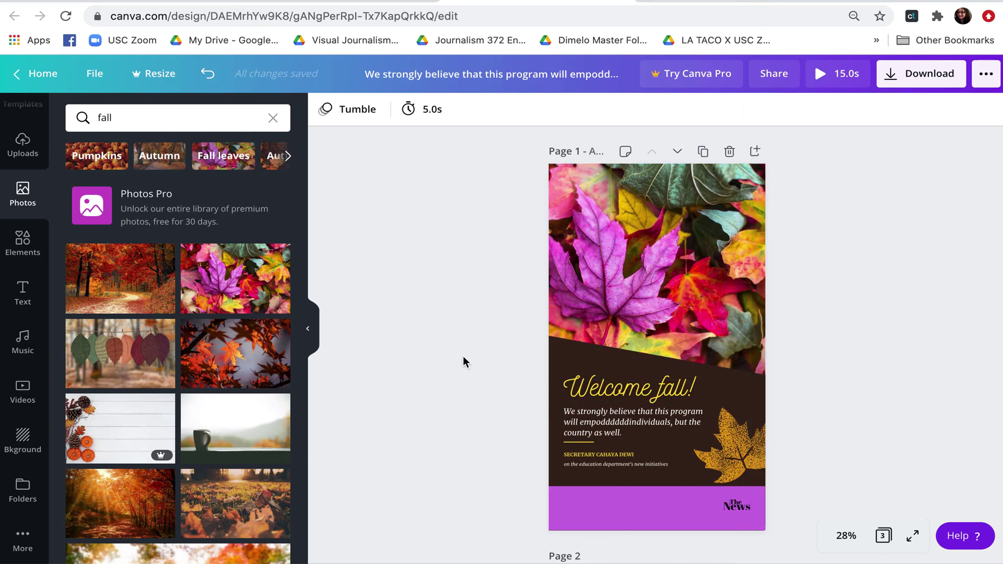